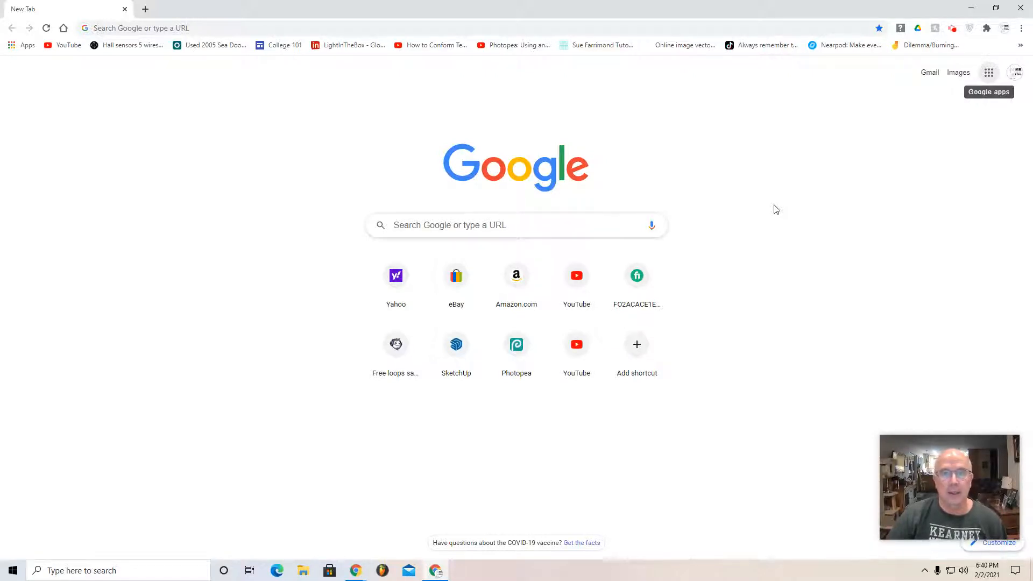
Step: Search Google for "airplane silhouette" and show the image results
{"action": "left_click", "coordinate": [579, 224]}
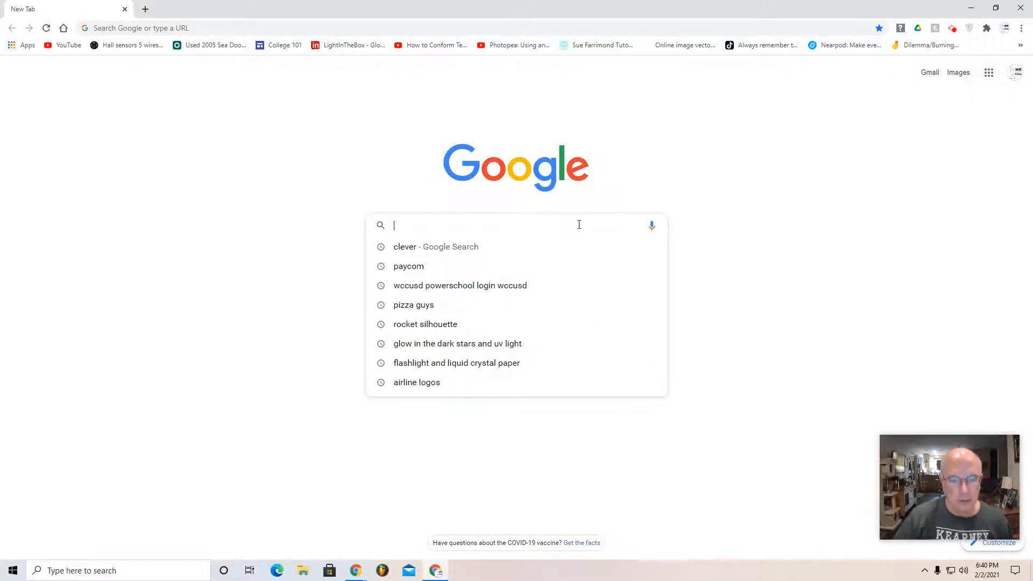
{"action": "type", "text": "airpln"}
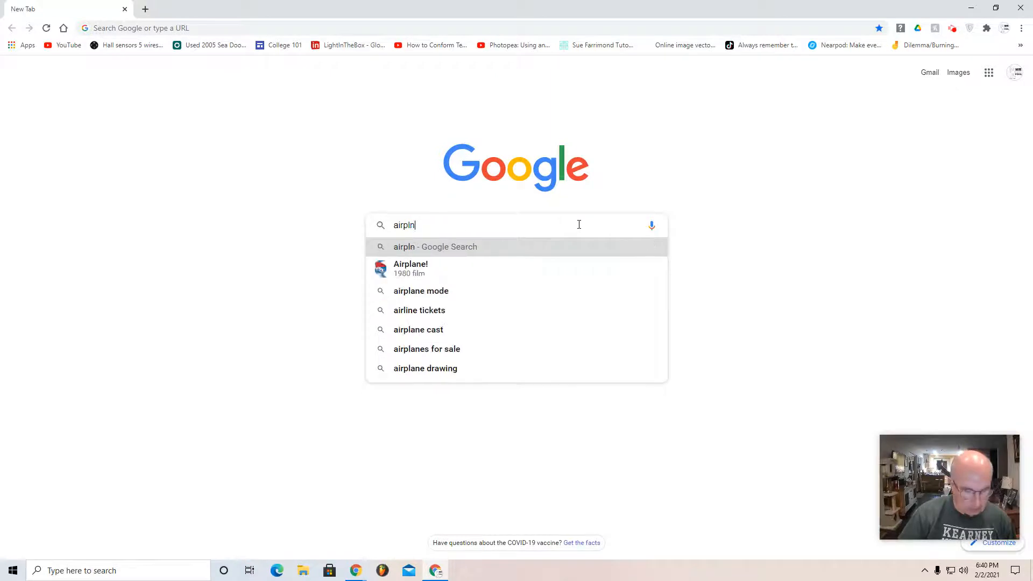
{"action": "key", "text": "BackSpace"}
{"action": "type", "text": "a"}
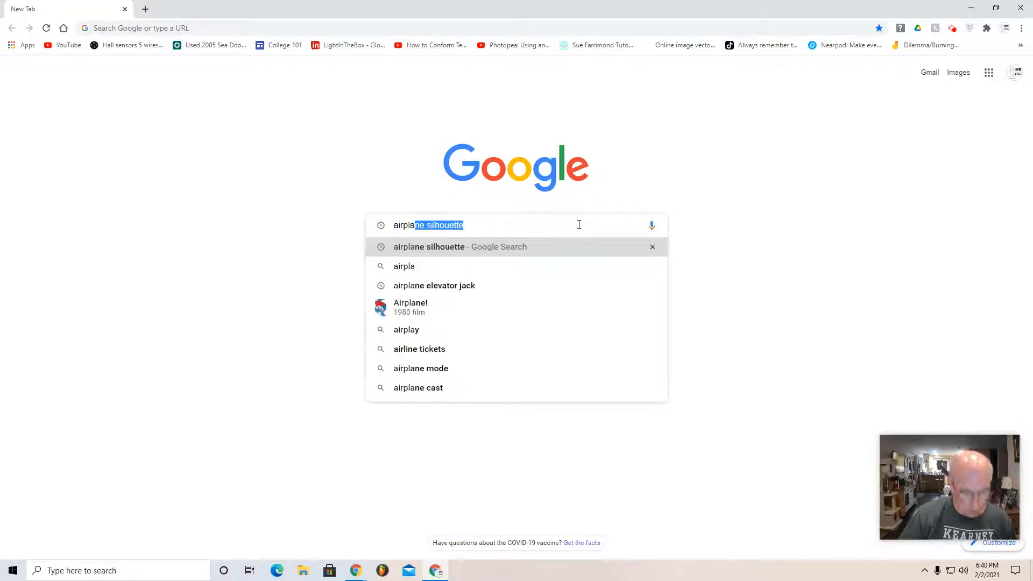
{"action": "type", "text": "n"}
{"action": "key", "text": "Return"}
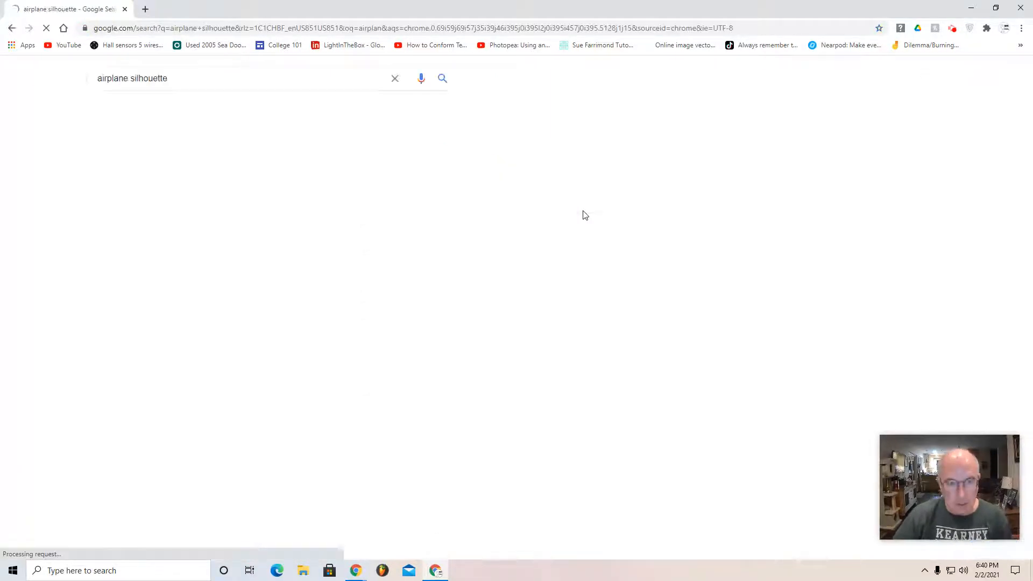
{"action": "left_click", "coordinate": [152, 110]}
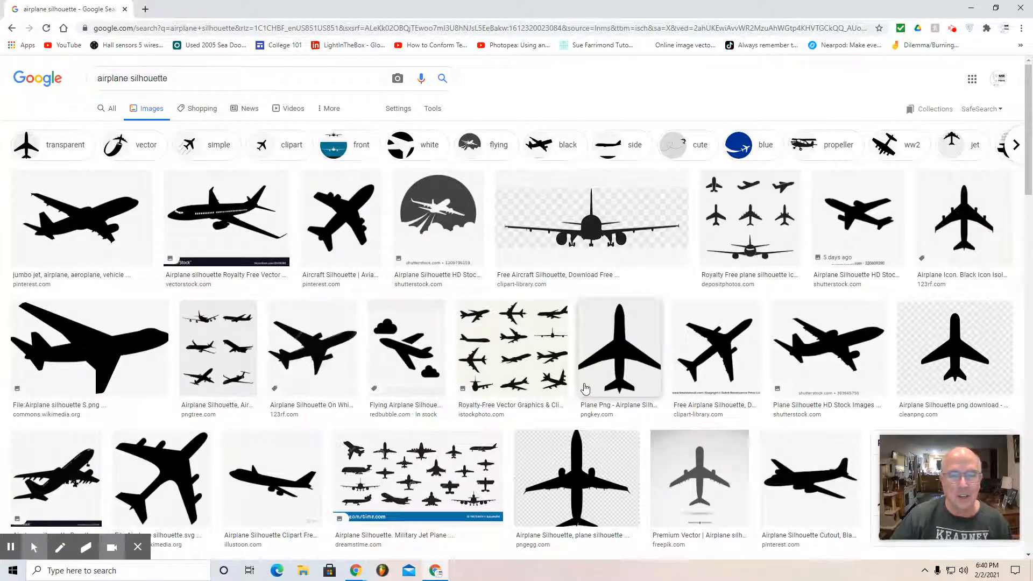
Step: Browse the airplane silhouettes and open the larger preview of WiseDecor's "Airplane Silhouette 5A" image
{"action": "scroll", "coordinate": [586, 383], "scroll_direction": "down", "scroll_amount": 7}
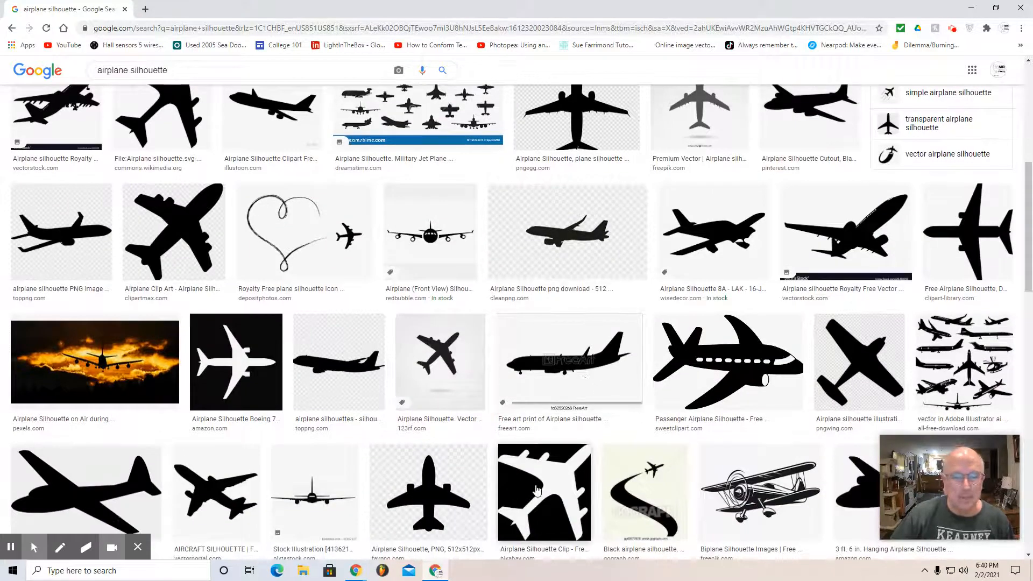
{"action": "scroll", "coordinate": [509, 468], "scroll_direction": "down", "scroll_amount": 2}
{"action": "scroll", "coordinate": [504, 462], "scroll_direction": "down", "scroll_amount": 2}
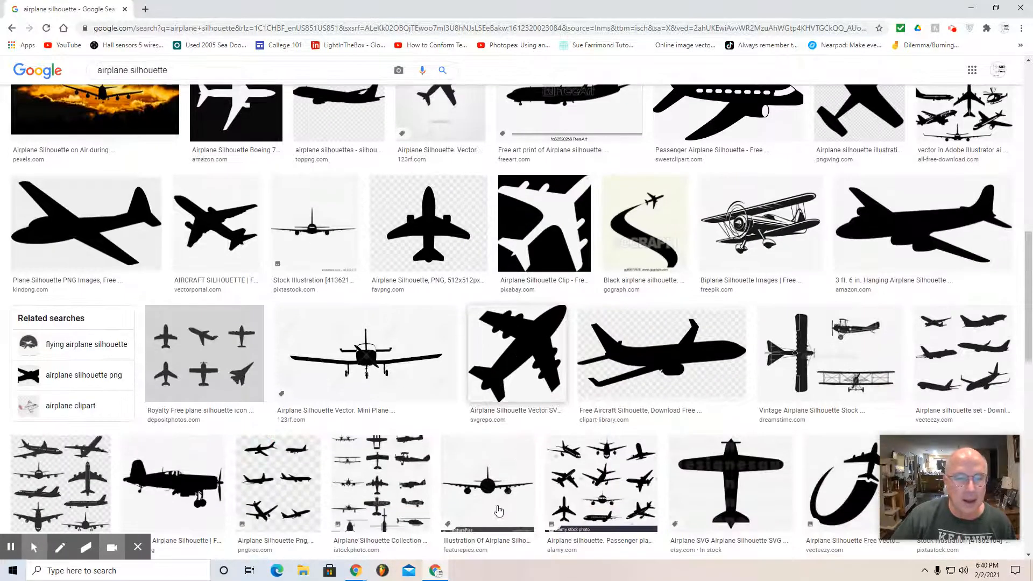
{"action": "scroll", "coordinate": [498, 510], "scroll_direction": "down", "scroll_amount": 5}
{"action": "scroll", "coordinate": [498, 510], "scroll_direction": "down", "scroll_amount": 2}
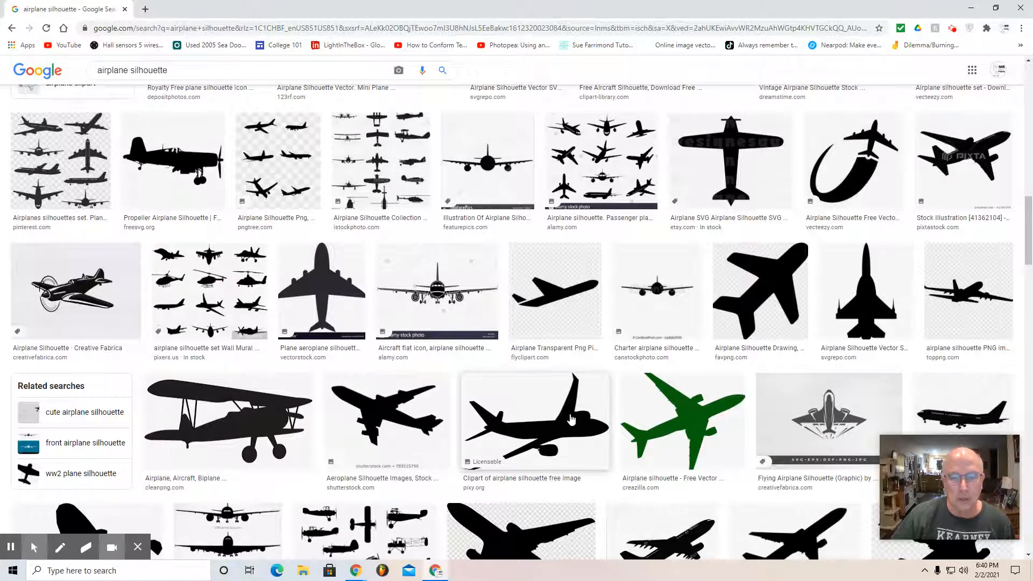
{"action": "scroll", "coordinate": [592, 414], "scroll_direction": "down", "scroll_amount": 2}
{"action": "scroll", "coordinate": [528, 487], "scroll_direction": "down", "scroll_amount": 6}
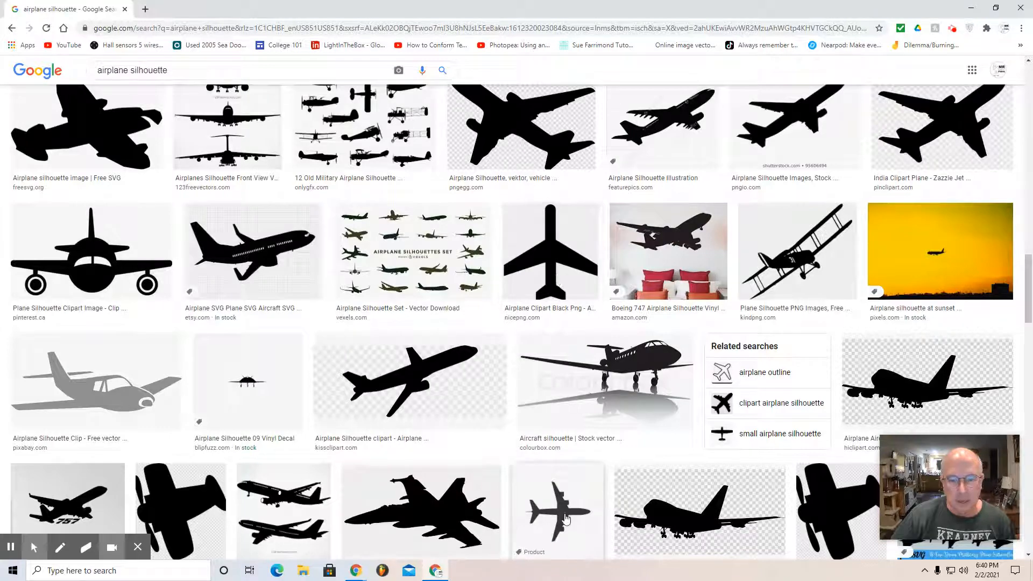
{"action": "scroll", "coordinate": [565, 521], "scroll_direction": "down", "scroll_amount": 3}
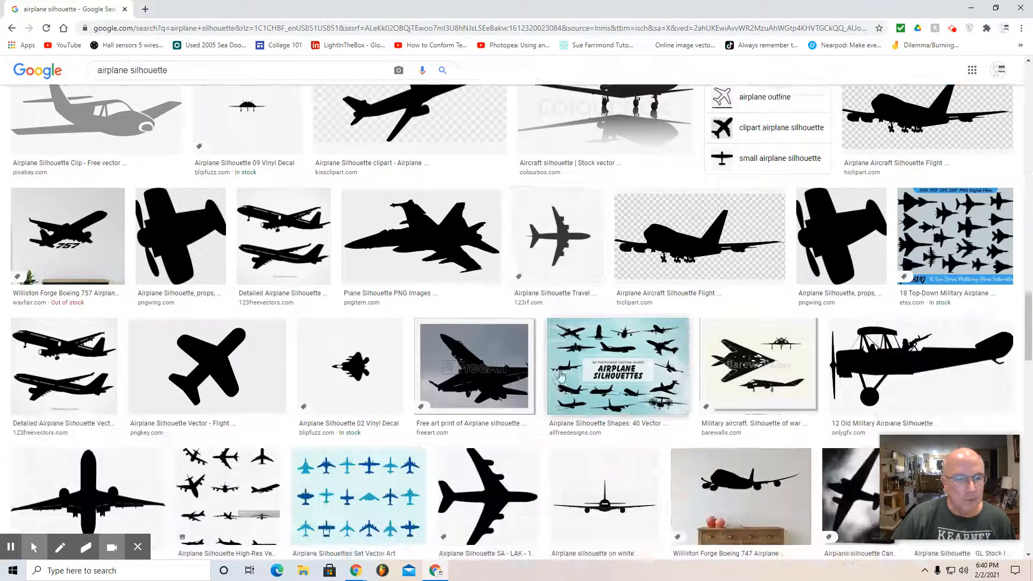
{"action": "scroll", "coordinate": [562, 376], "scroll_direction": "down", "scroll_amount": 5}
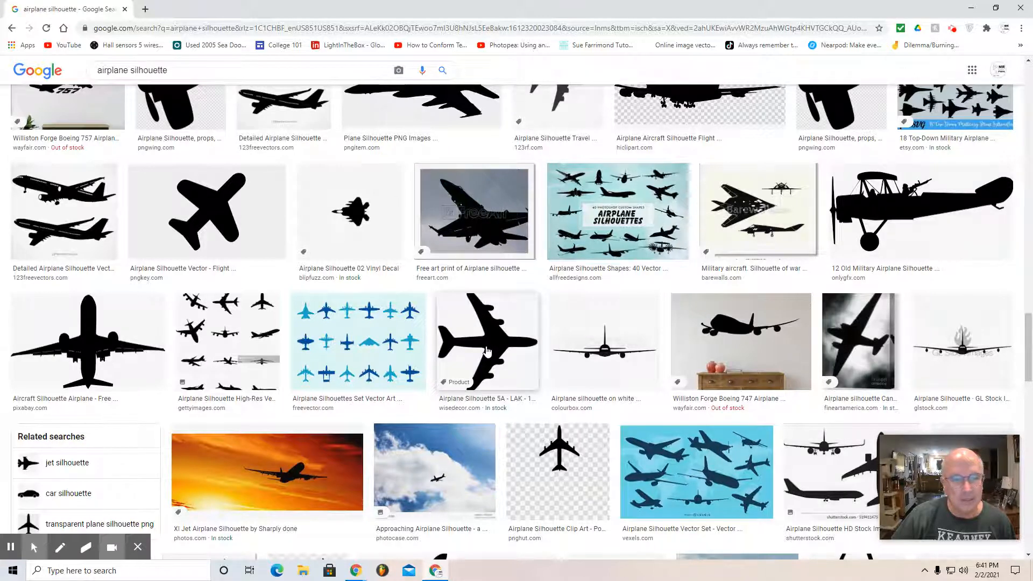
{"action": "left_click", "coordinate": [484, 350]}
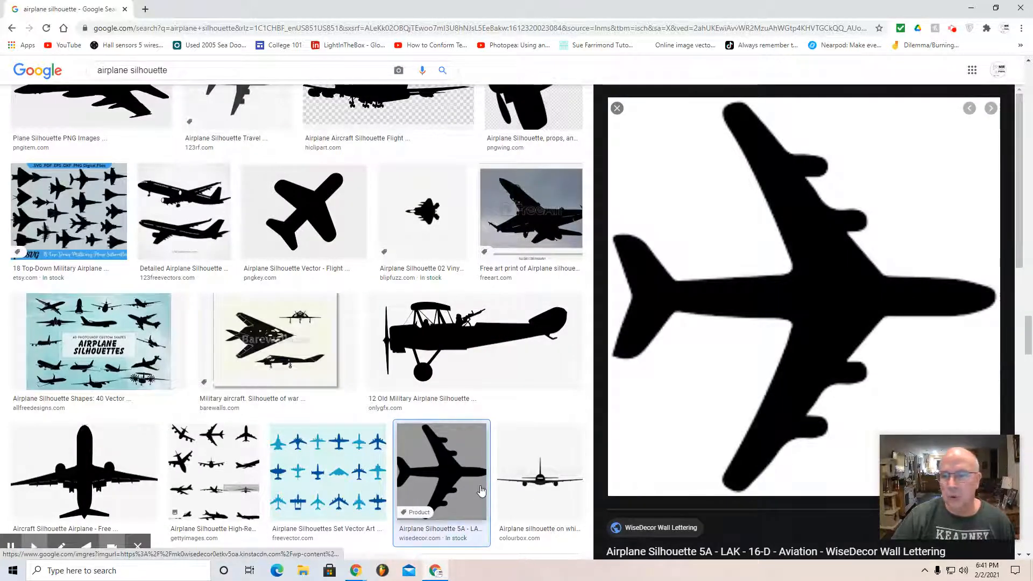
Step: Save the previewed silhouette image to the Downloads folder as a PNG named "airplane 1"
{"action": "right_click", "coordinate": [694, 413]}
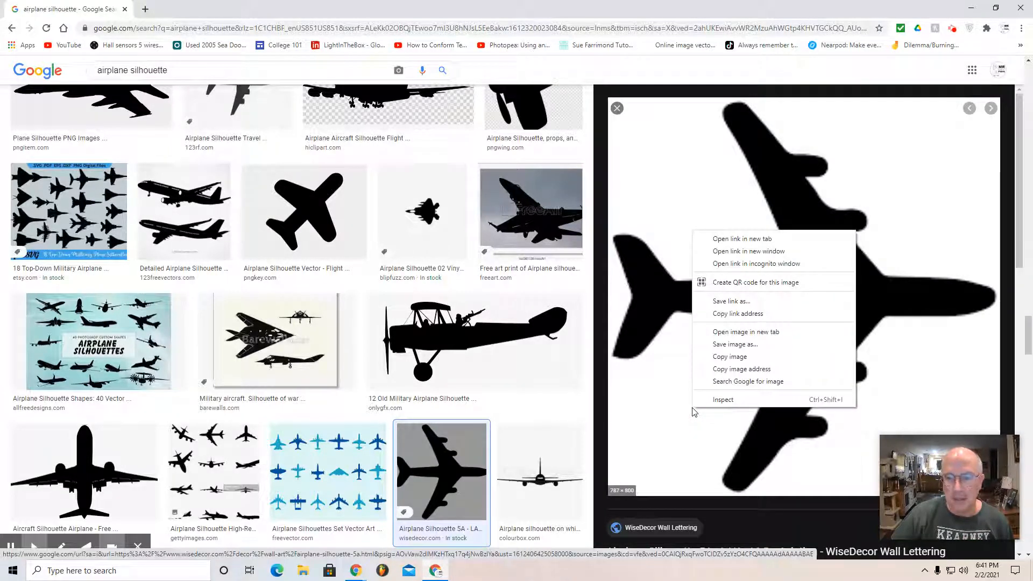
{"action": "left_click", "coordinate": [736, 345]}
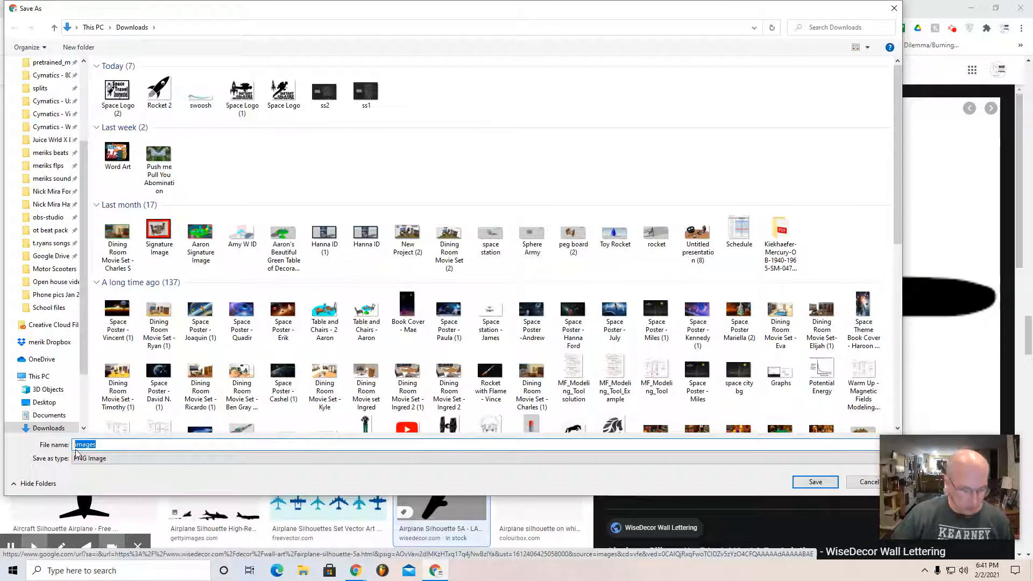
{"action": "type", "text": "ailplan"}
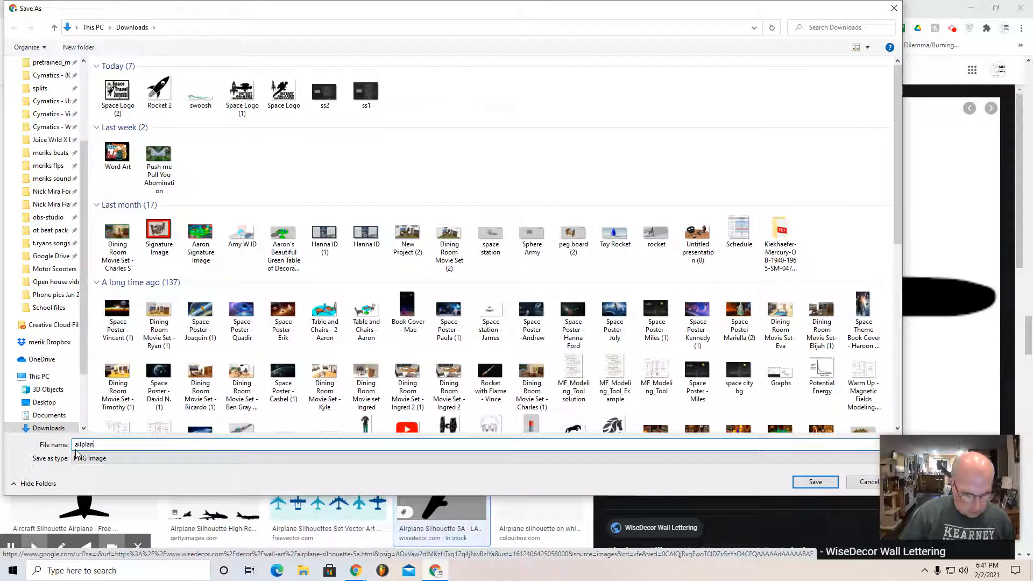
{"action": "type", "text": "e 1"}
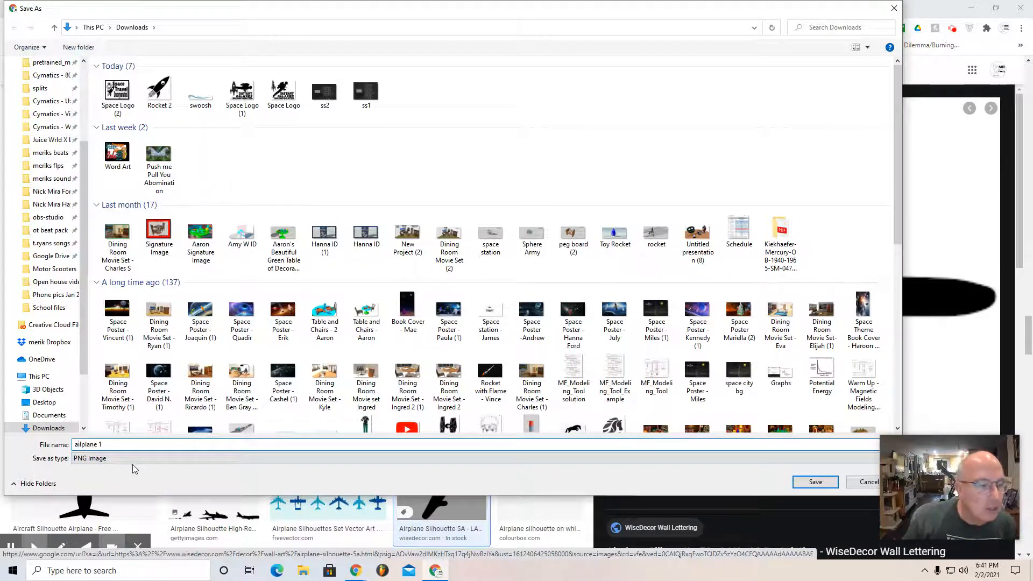
{"action": "key", "text": "Right"}
{"action": "key", "text": "Delete"}
{"action": "type", "text": "r"}
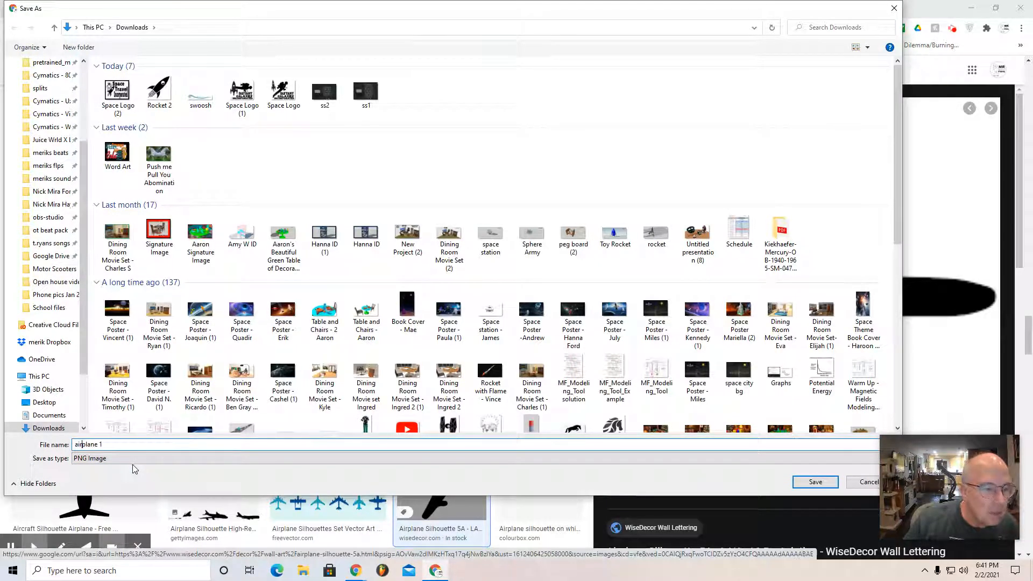
{"action": "left_click", "coordinate": [814, 483]}
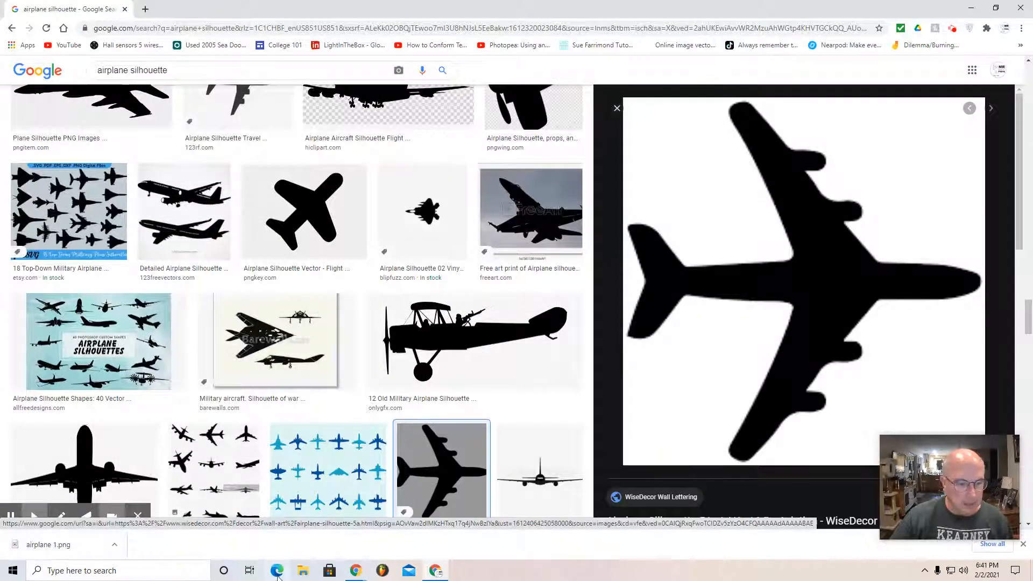
Step: Check the Downloads folder in File Explorer for the saved airplane image and close the window
{"action": "left_click", "coordinate": [302, 571]}
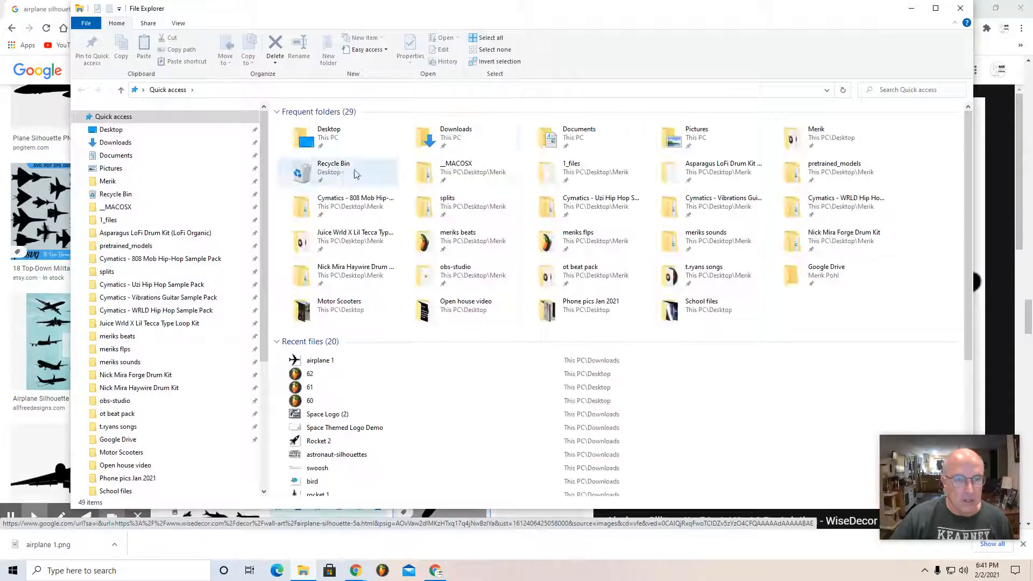
{"action": "left_click", "coordinate": [446, 139]}
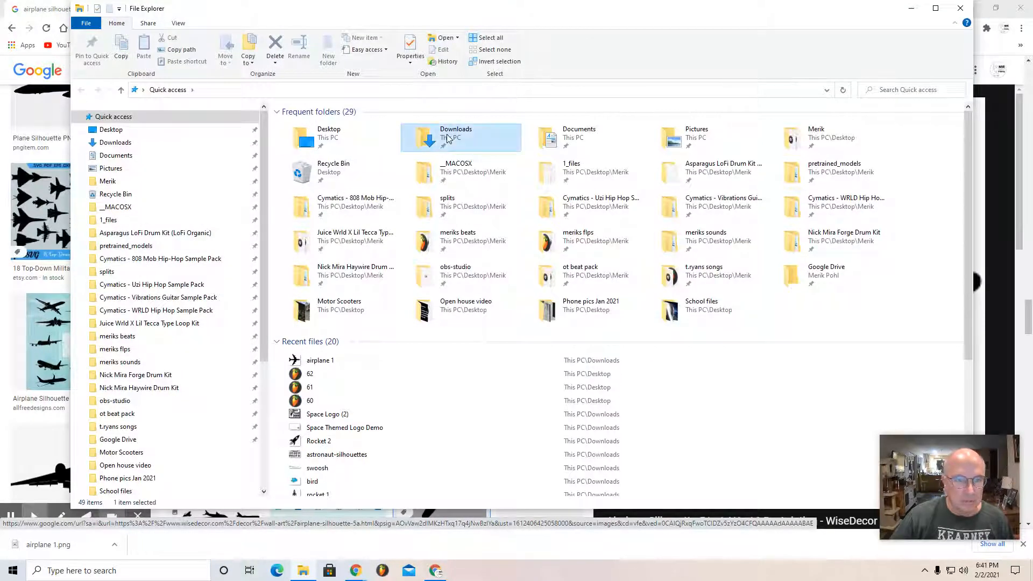
{"action": "double_click", "coordinate": [446, 138]}
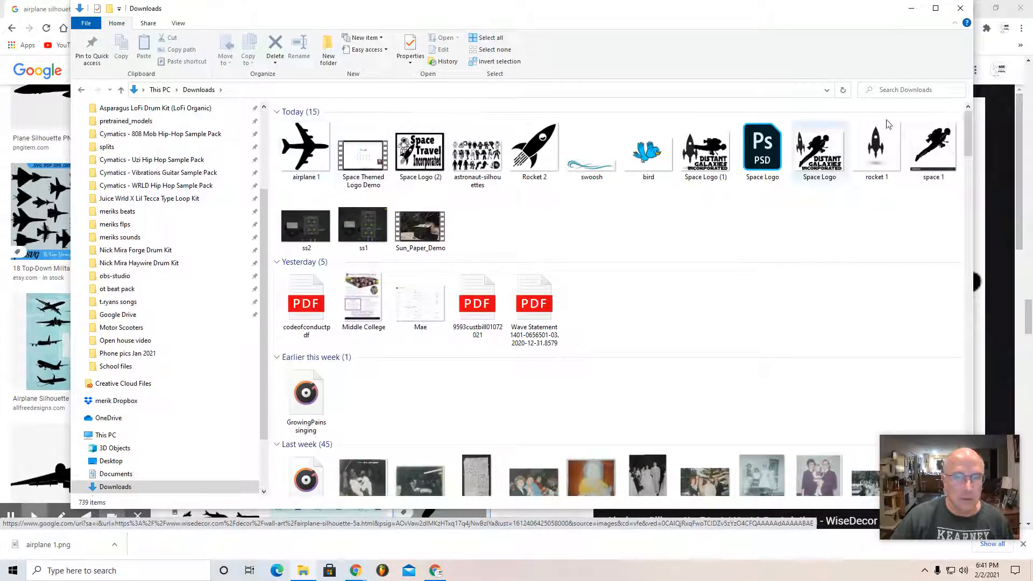
{"action": "left_click", "coordinate": [961, 9]}
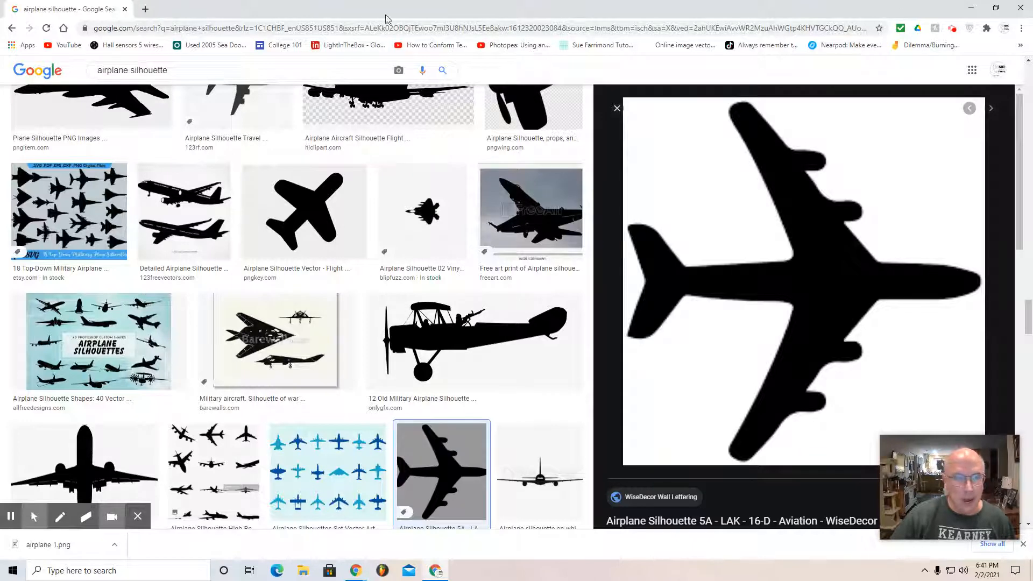
{"action": "left_click", "coordinate": [145, 10]}
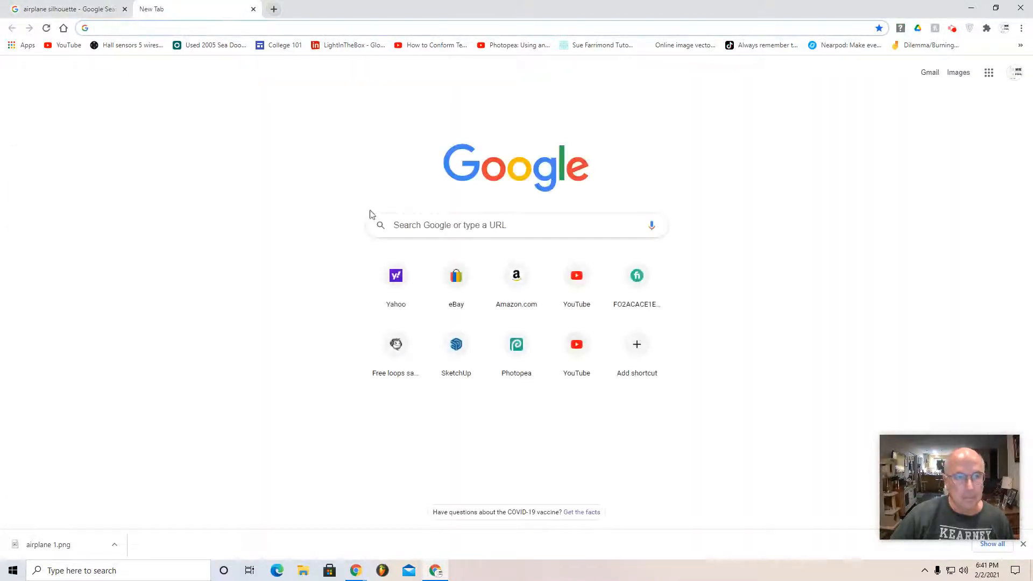
{"action": "left_click", "coordinate": [429, 230]}
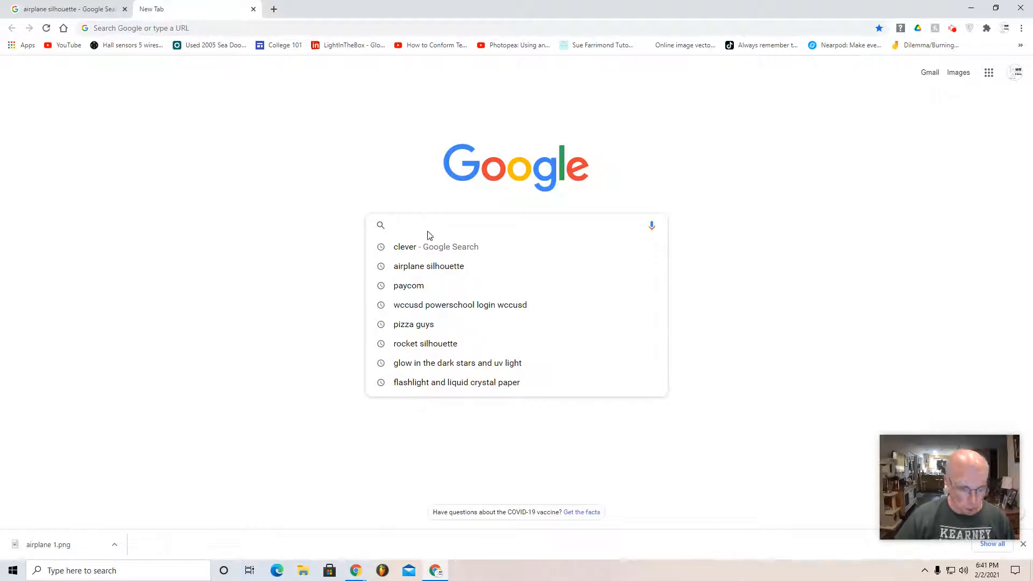
{"action": "type", "text": "ww"}
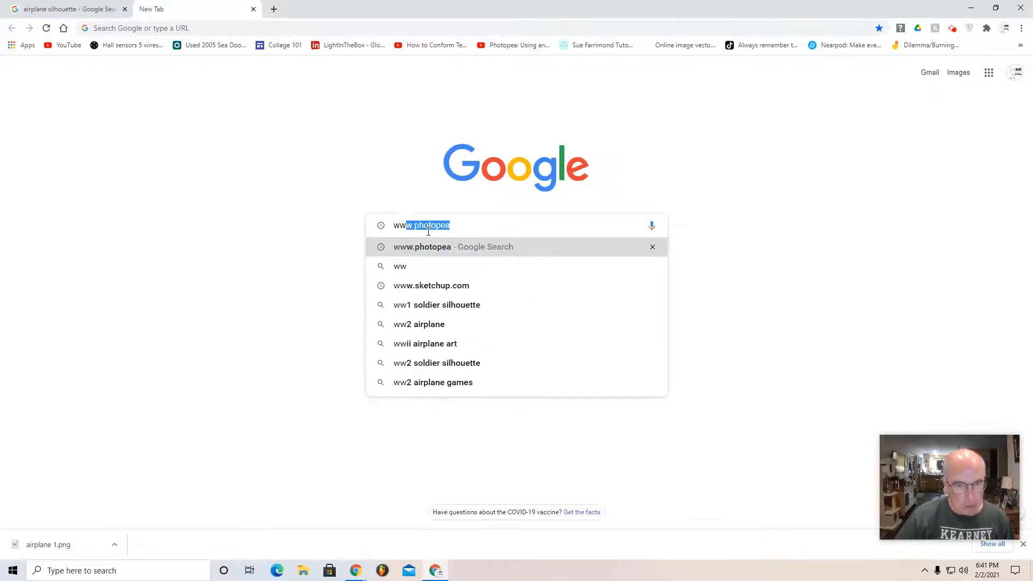
{"action": "type", "text": "w.po"}
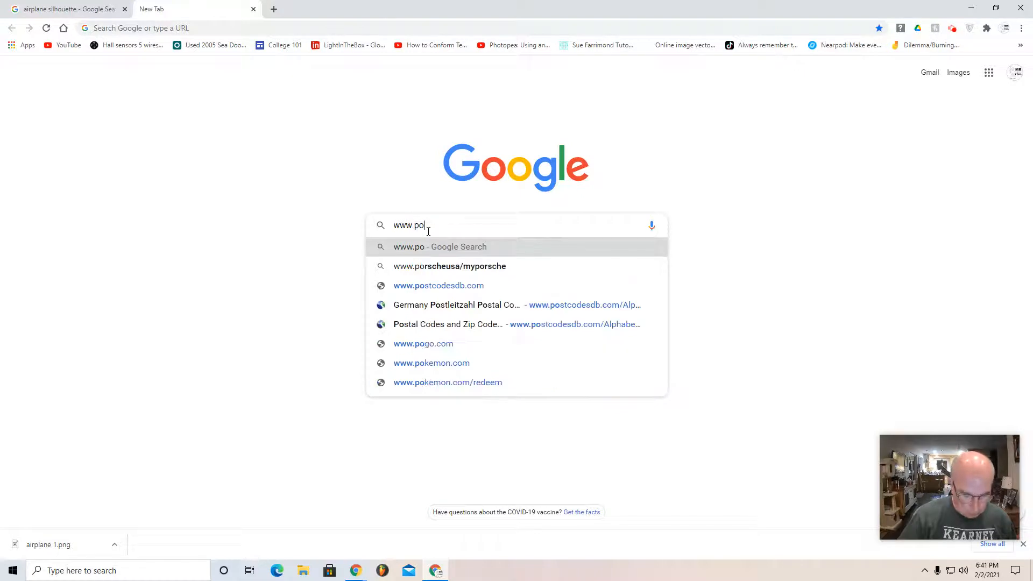
{"action": "type", "text": "hotopea"}
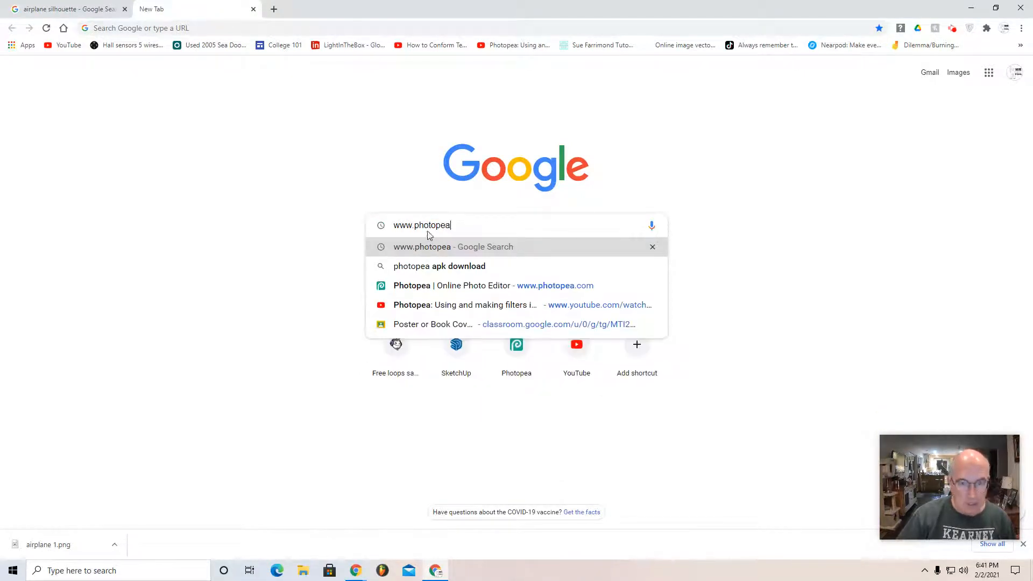
{"action": "key", "text": "Return"}
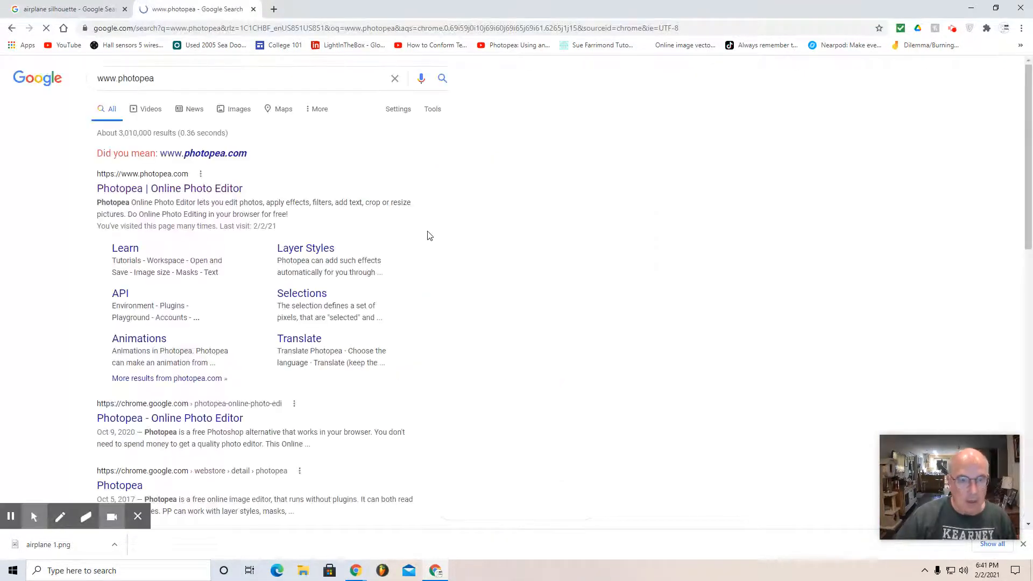
{"action": "left_click", "coordinate": [168, 193]}
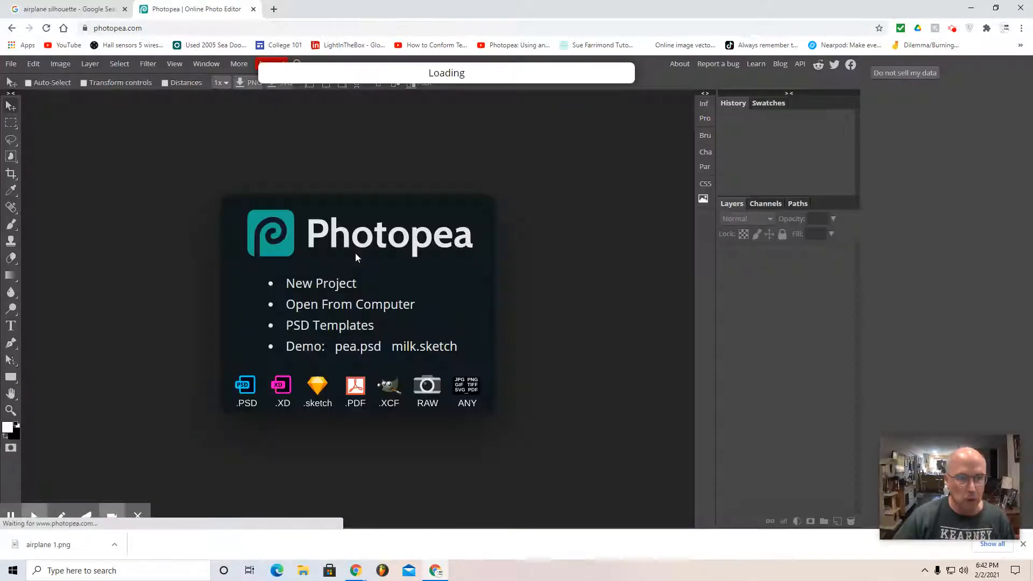
Step: Start a new project and name it "Airline logo"
{"action": "left_click", "coordinate": [328, 286]}
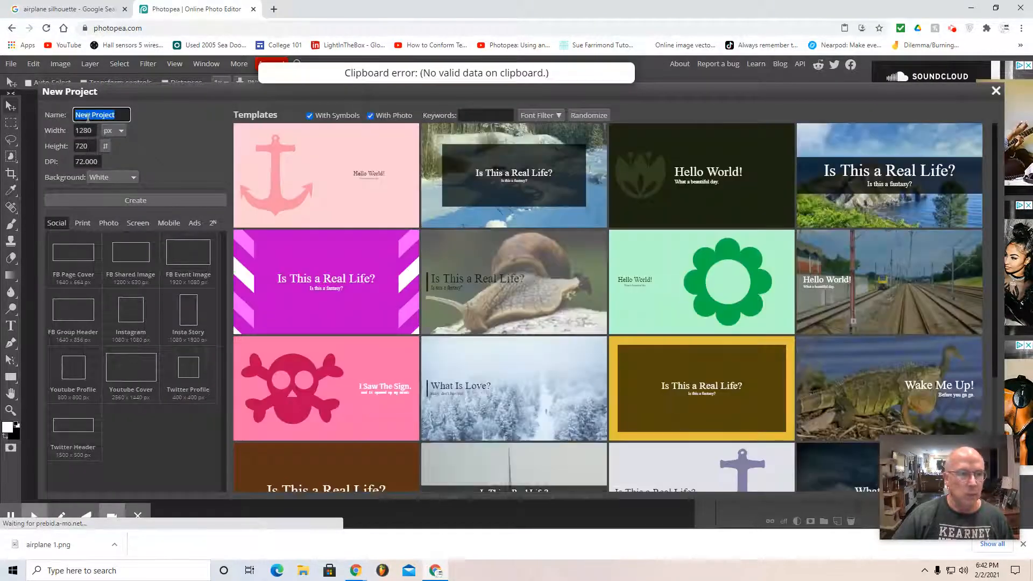
{"action": "left_click", "coordinate": [120, 115]}
{"action": "left_click", "coordinate": [59, 123]}
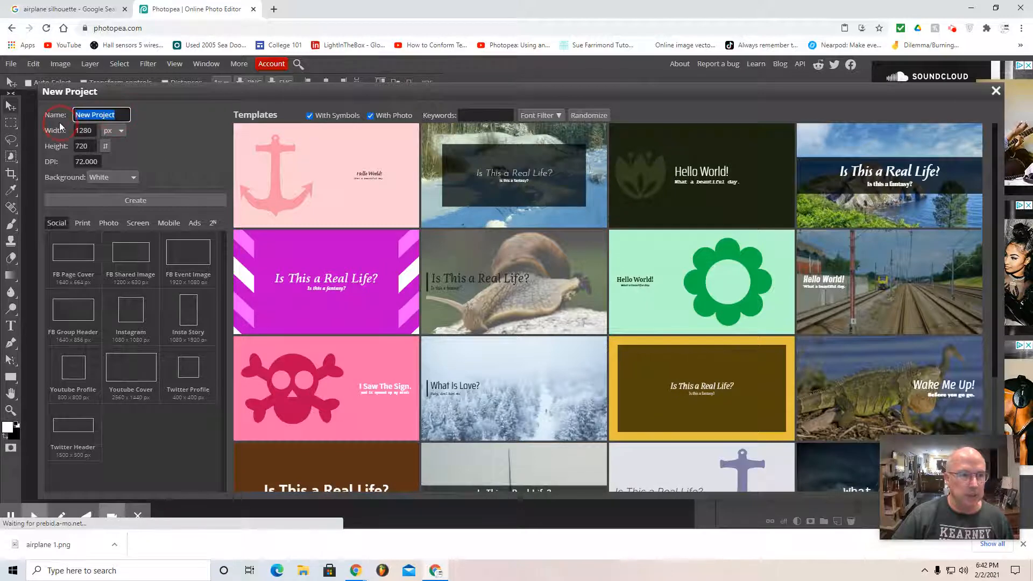
{"action": "type", "text": "Si"}
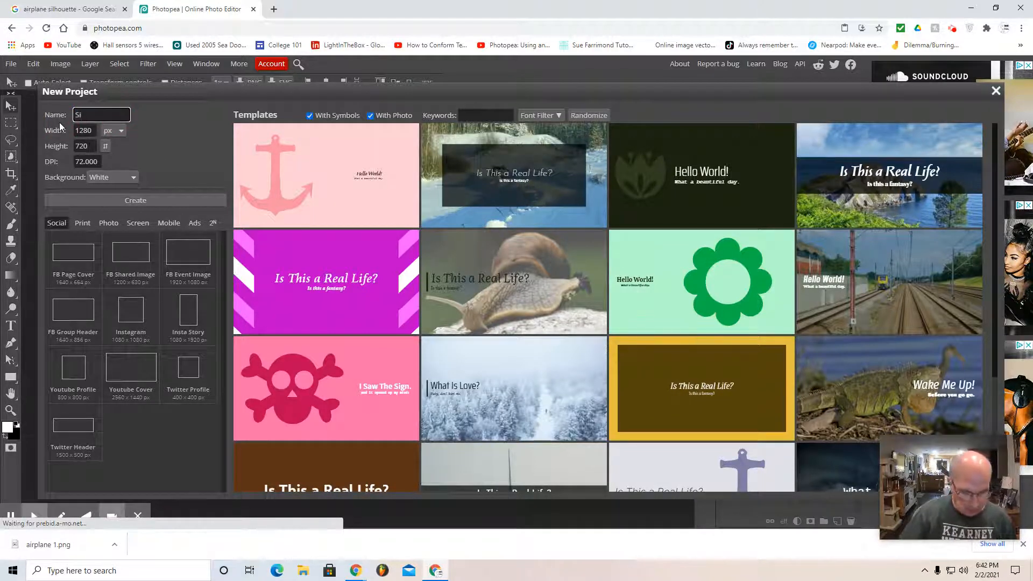
{"action": "type", "text": "rline logo"}
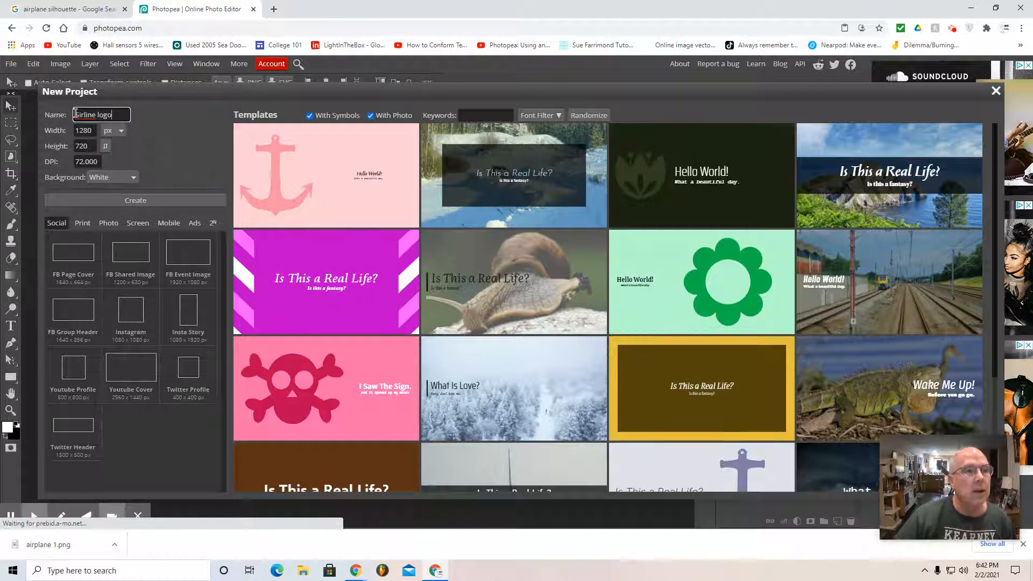
{"action": "left_click", "coordinate": [80, 115]}
{"action": "key", "text": "BackSpace"}
{"action": "type", "text": "A"}
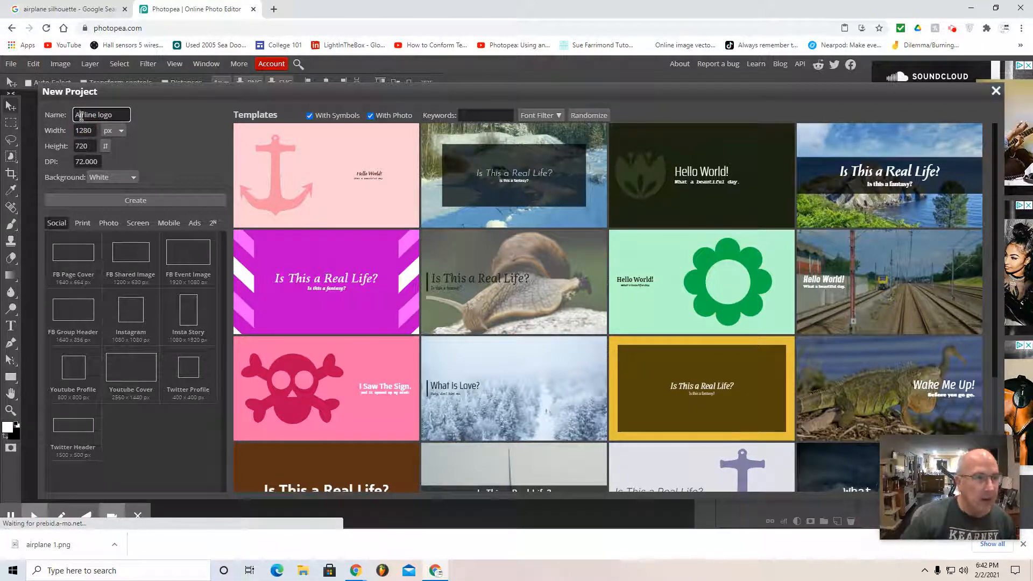
Step: Set the project's size to 8.5 inches wide by 11 inches high and create the blank document
{"action": "left_click", "coordinate": [120, 130]}
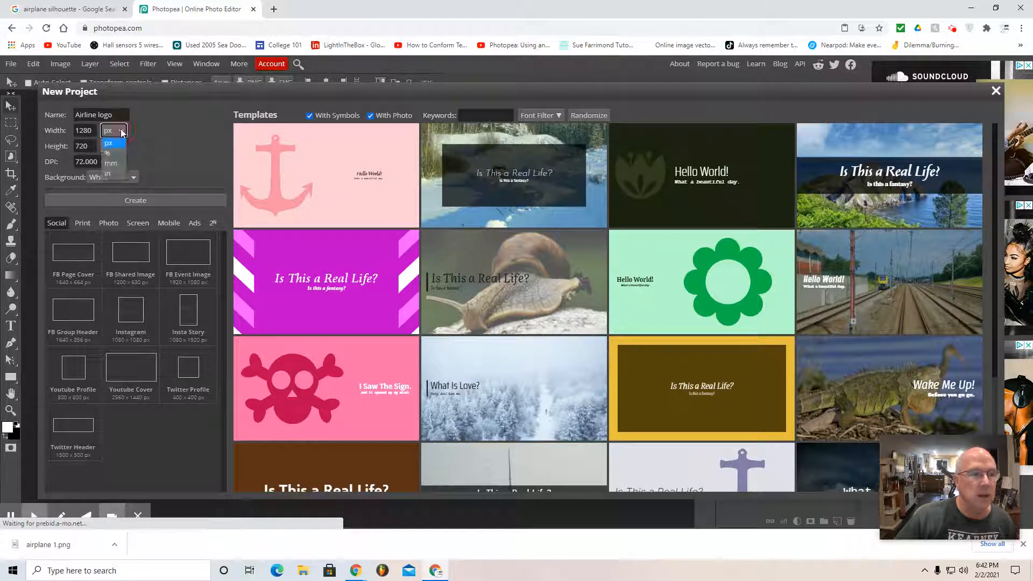
{"action": "left_click", "coordinate": [112, 147]}
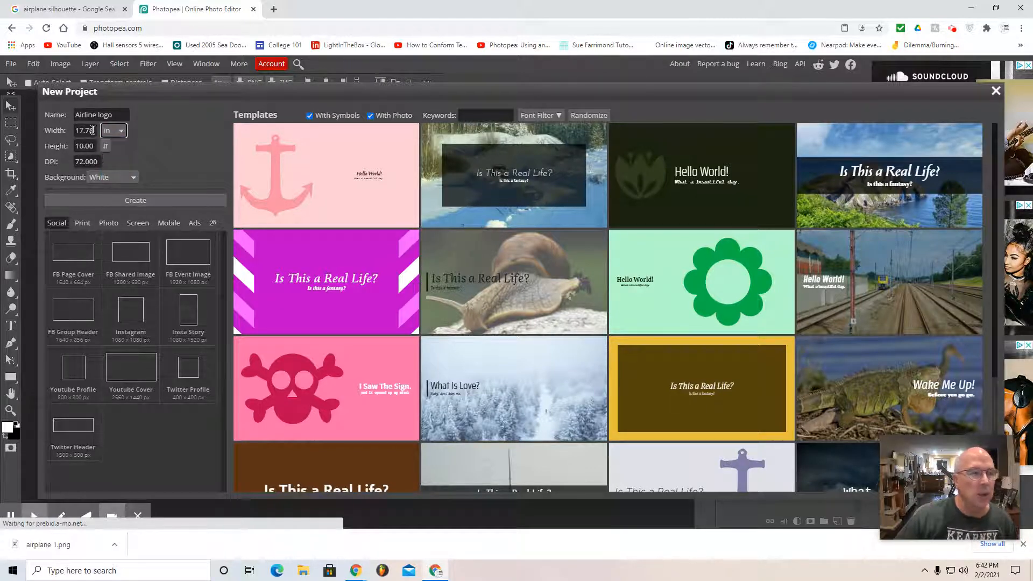
{"action": "double_click", "coordinate": [93, 131]}
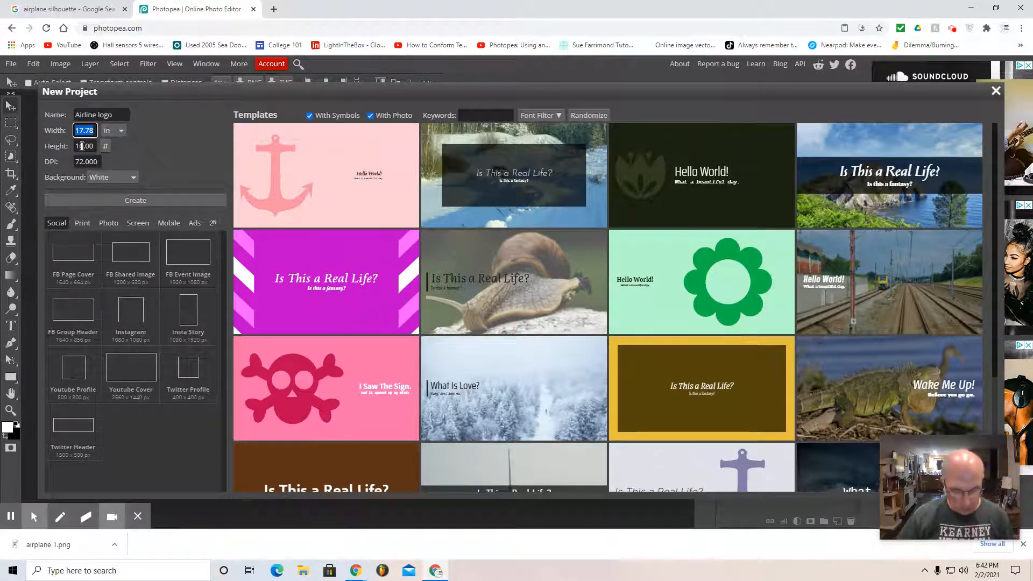
{"action": "type", "text": "8.5"}
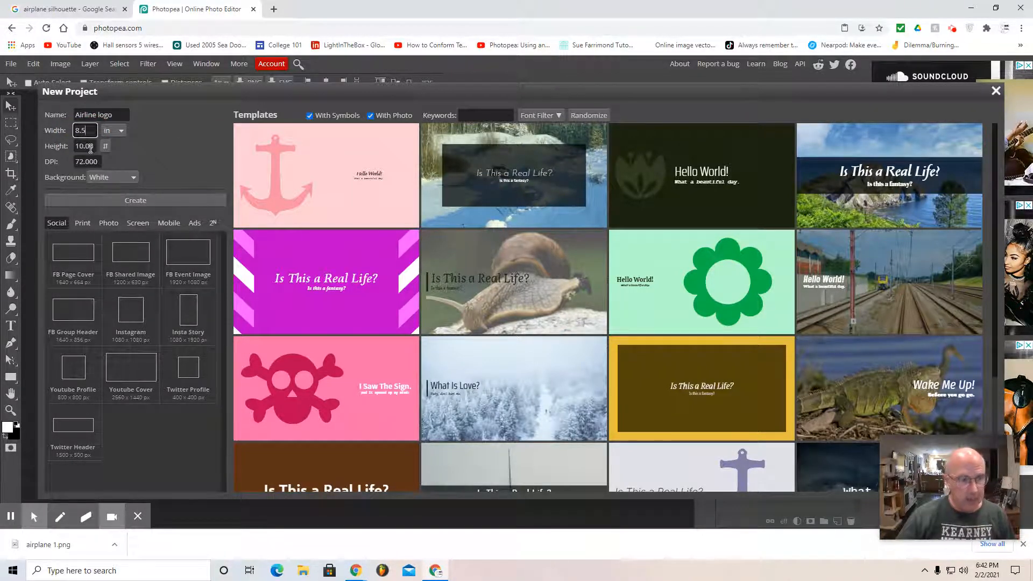
{"action": "double_click", "coordinate": [92, 146]}
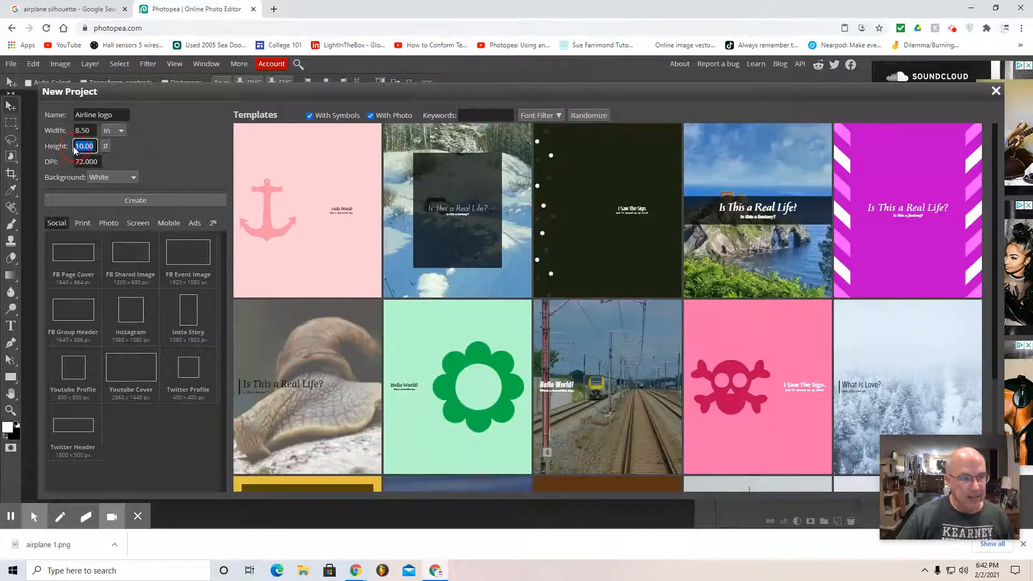
{"action": "type", "text": "11"}
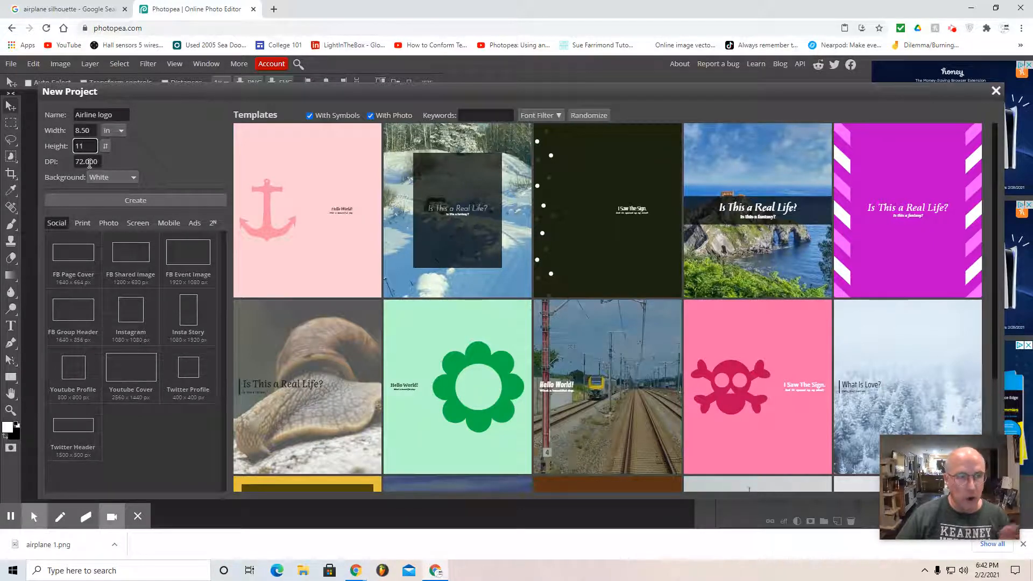
{"action": "left_click", "coordinate": [130, 202]}
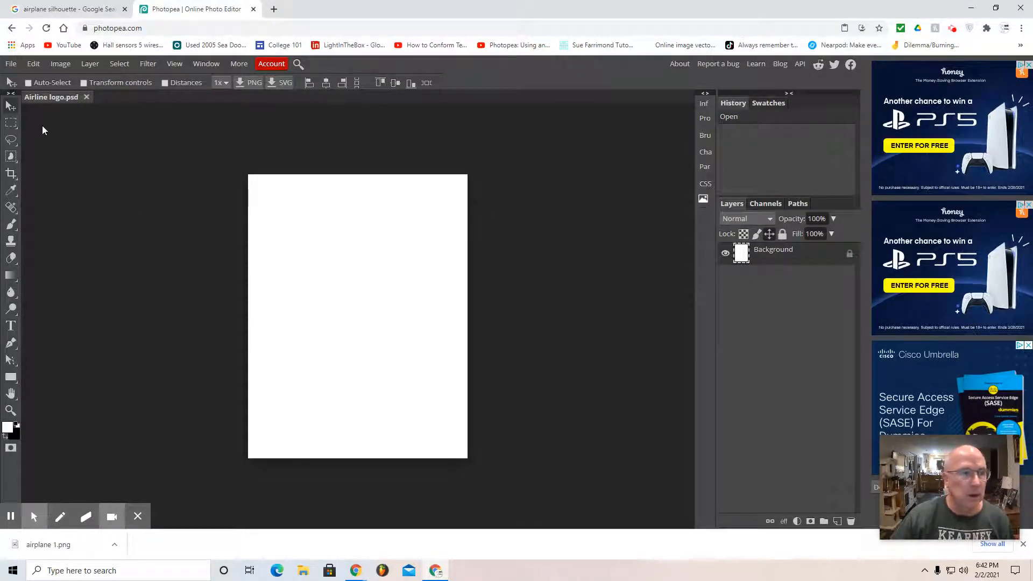
Step: Open the "airplane 1" image from the Downloads folder as a separate document
{"action": "left_click", "coordinate": [11, 64]}
{"action": "left_click", "coordinate": [40, 97]}
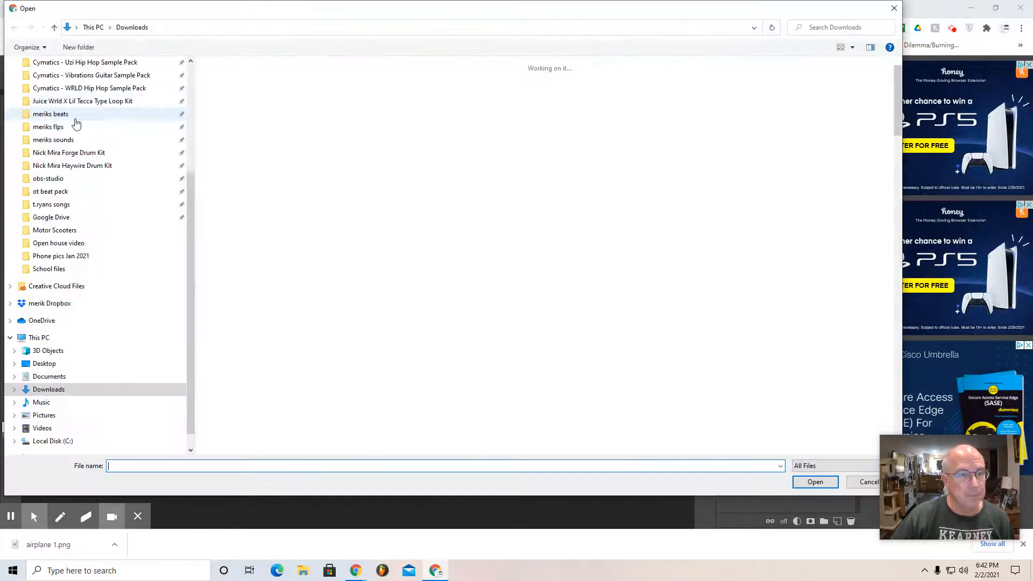
{"action": "left_click", "coordinate": [224, 92]}
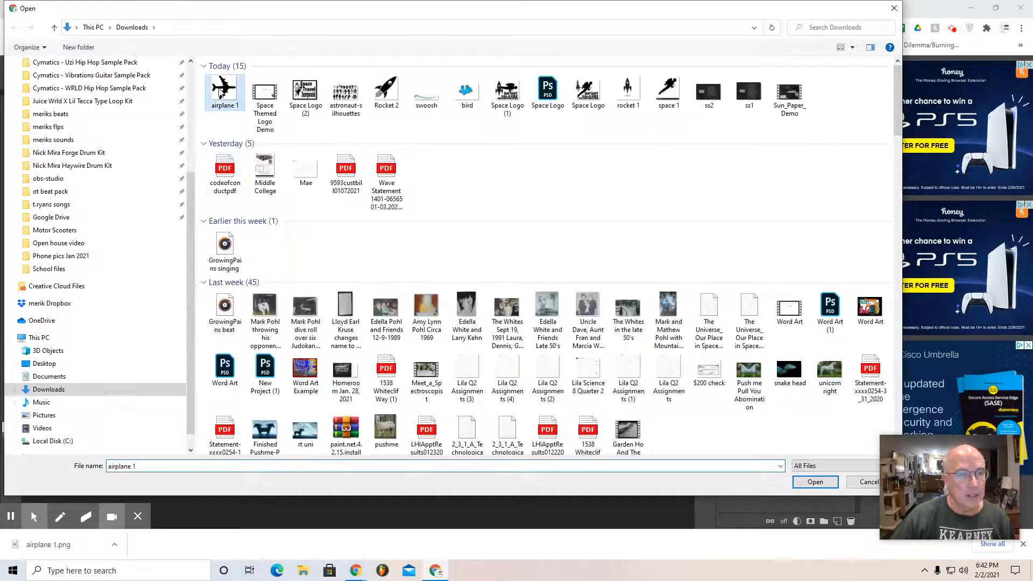
{"action": "left_click", "coordinate": [815, 482]}
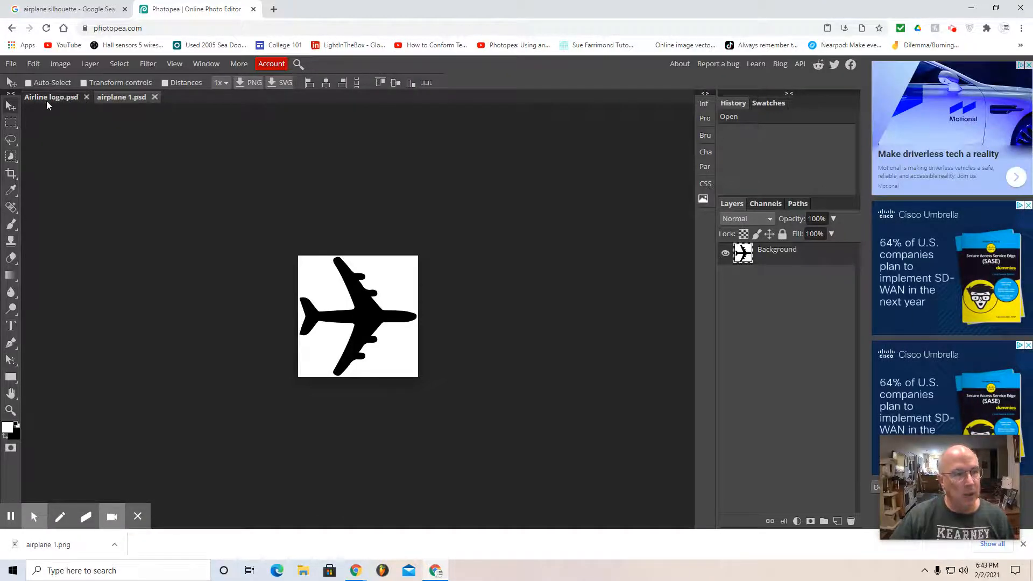
Step: Select the entire canvas of the airplane 1 document and copy it
{"action": "left_click", "coordinate": [50, 98]}
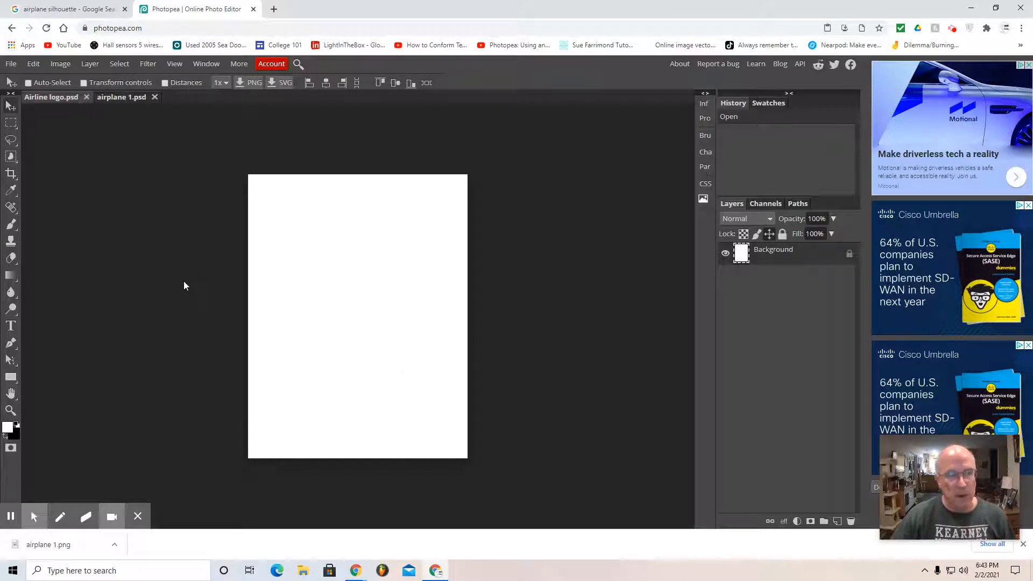
{"action": "left_click", "coordinate": [123, 99]}
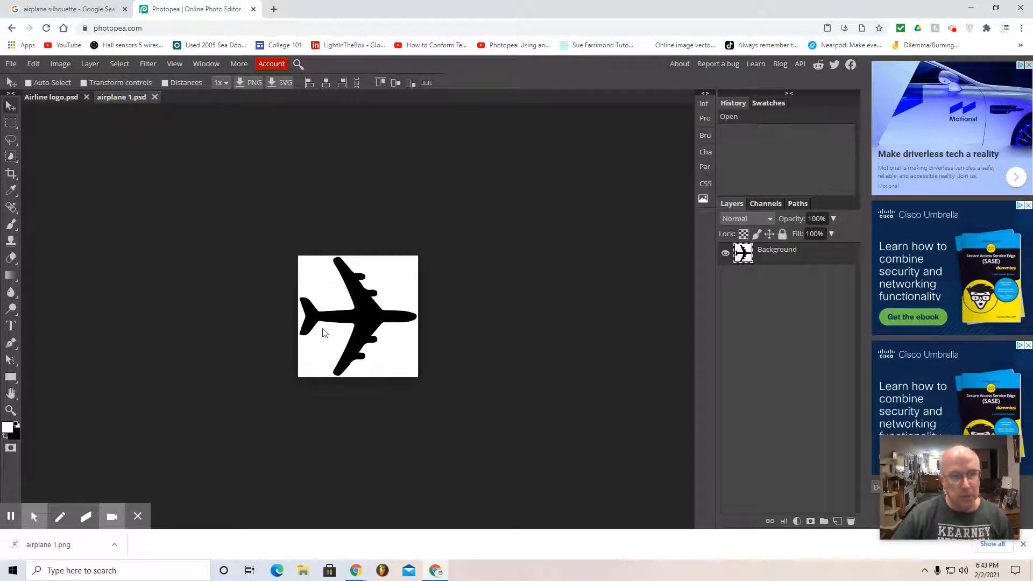
{"action": "left_click", "coordinate": [121, 65]}
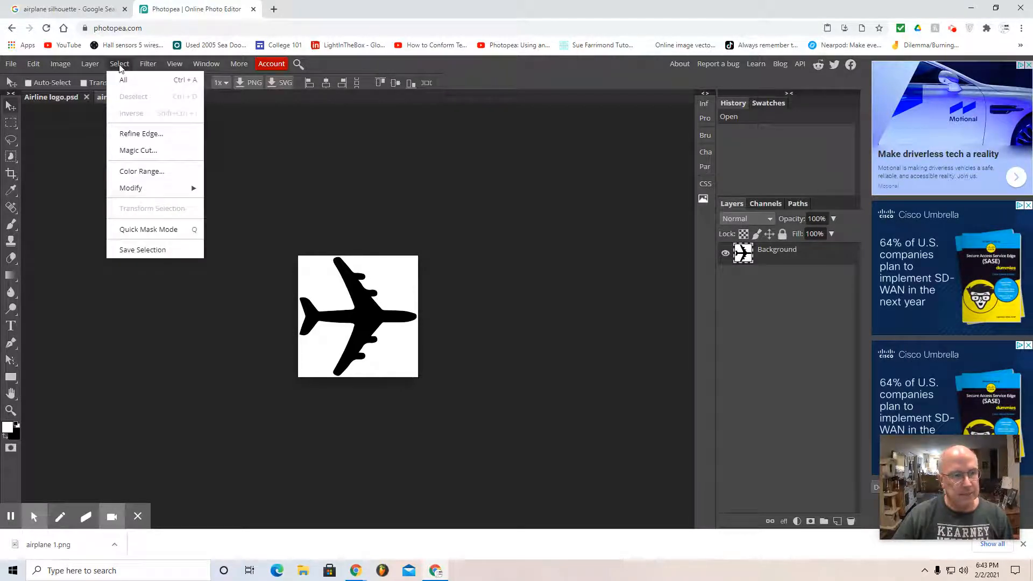
{"action": "left_click", "coordinate": [124, 79]}
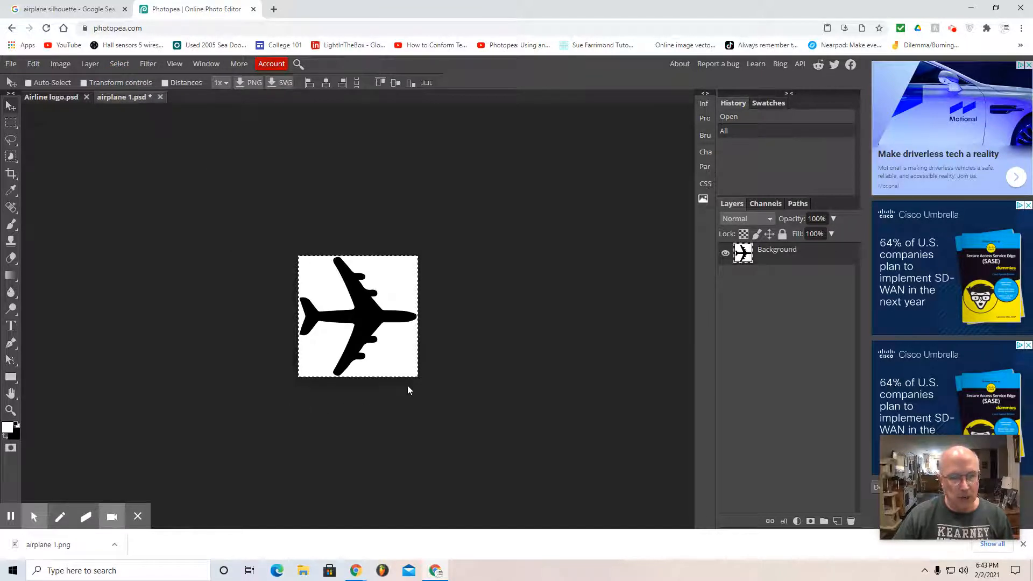
{"action": "left_click", "coordinate": [33, 64]}
{"action": "left_click", "coordinate": [46, 171]}
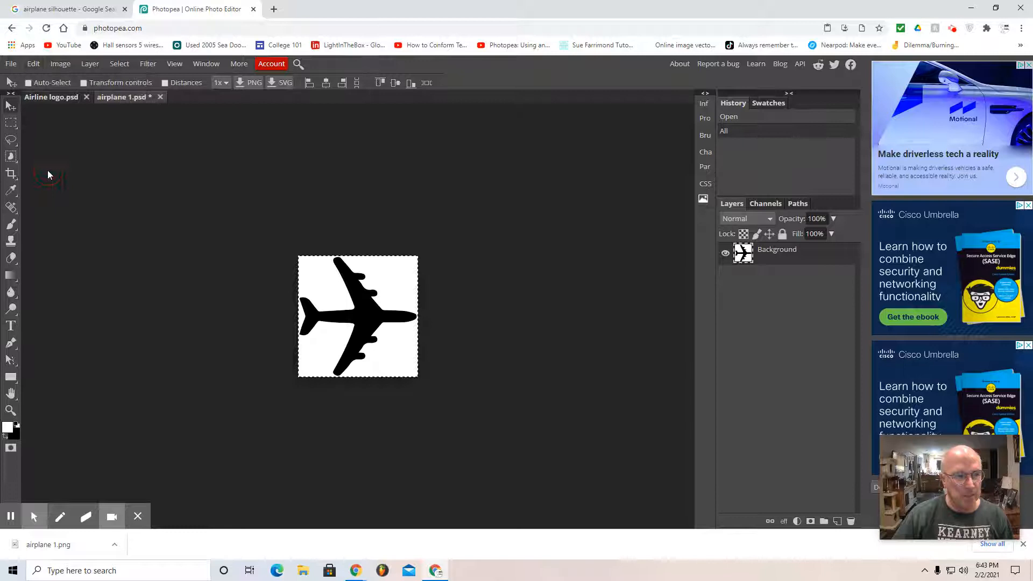
Step: Paste the copied airplane into the Airline logo document and move it to the page's upper-left corner
{"action": "left_click", "coordinate": [43, 99]}
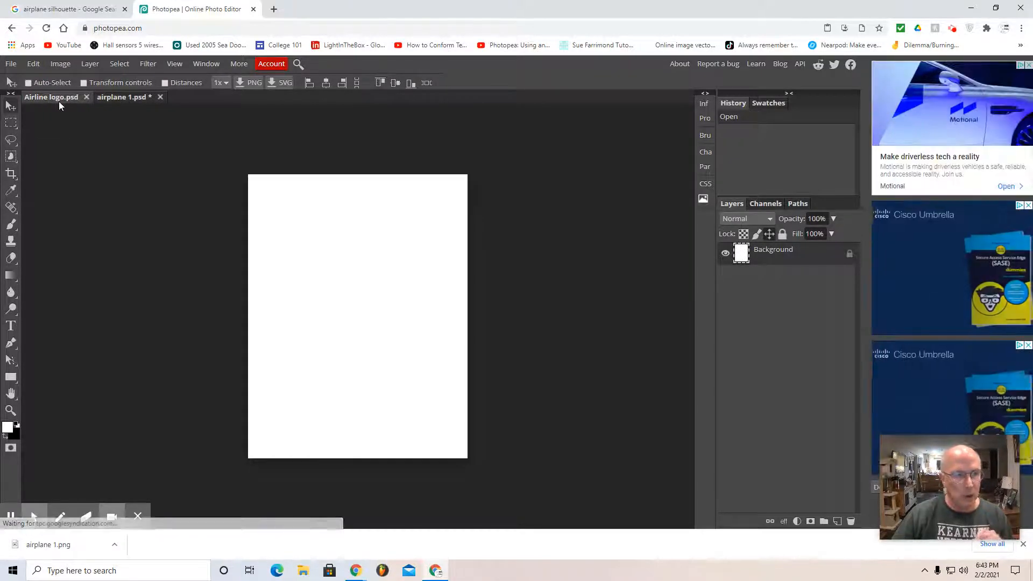
{"action": "left_click", "coordinate": [31, 64]}
{"action": "left_click", "coordinate": [47, 204]}
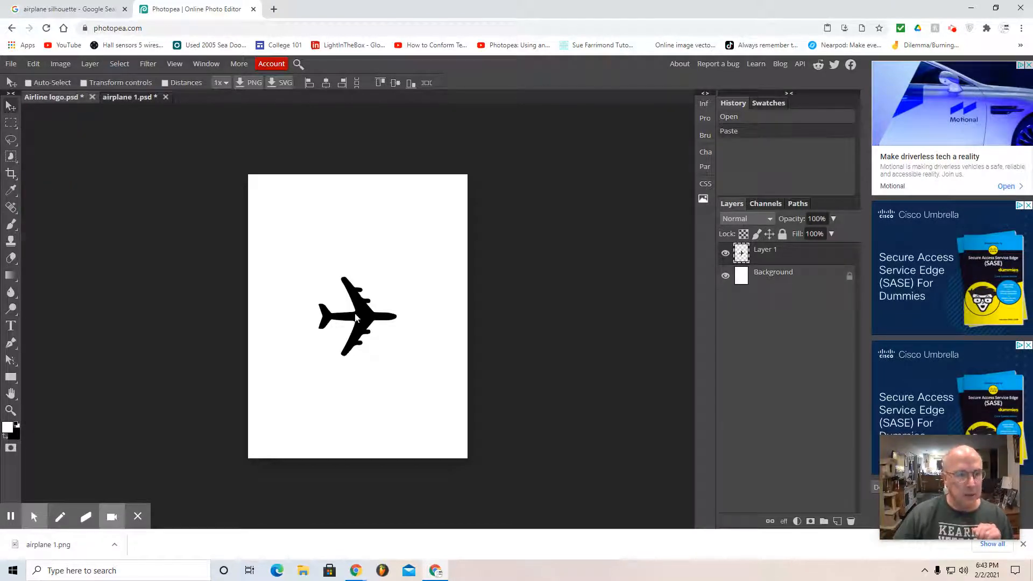
{"action": "left_click_drag", "start_coordinate": [368, 327], "coordinate": [312, 233]}
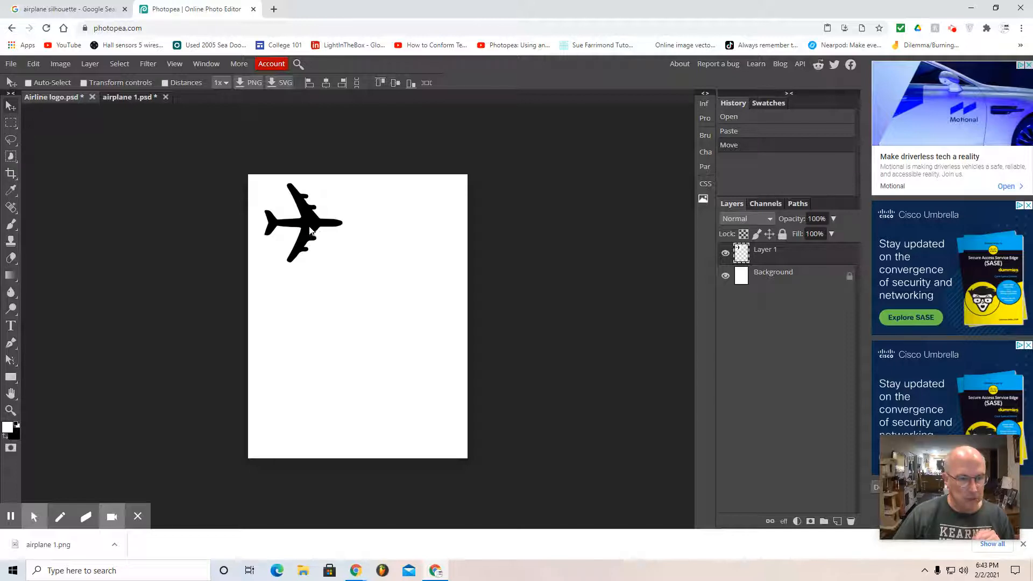
{"action": "mouse_move", "coordinate": [310, 230]}
{"action": "left_mouse_down"}
{"action": "mouse_move", "coordinate": [349, 277]}
{"action": "mouse_move", "coordinate": [296, 232]}
{"action": "mouse_move", "coordinate": [302, 224]}
{"action": "left_mouse_up"}
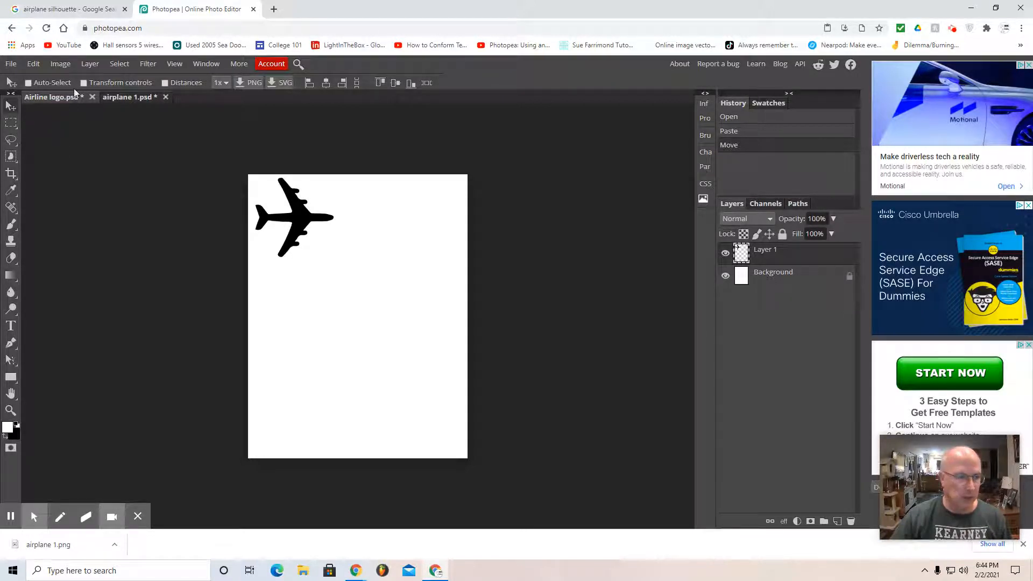
Step: Add the text "Passenger" in the Lalezar font at 57 px, just right of the airplane near the page's upper edge
{"action": "left_click", "coordinate": [11, 325]}
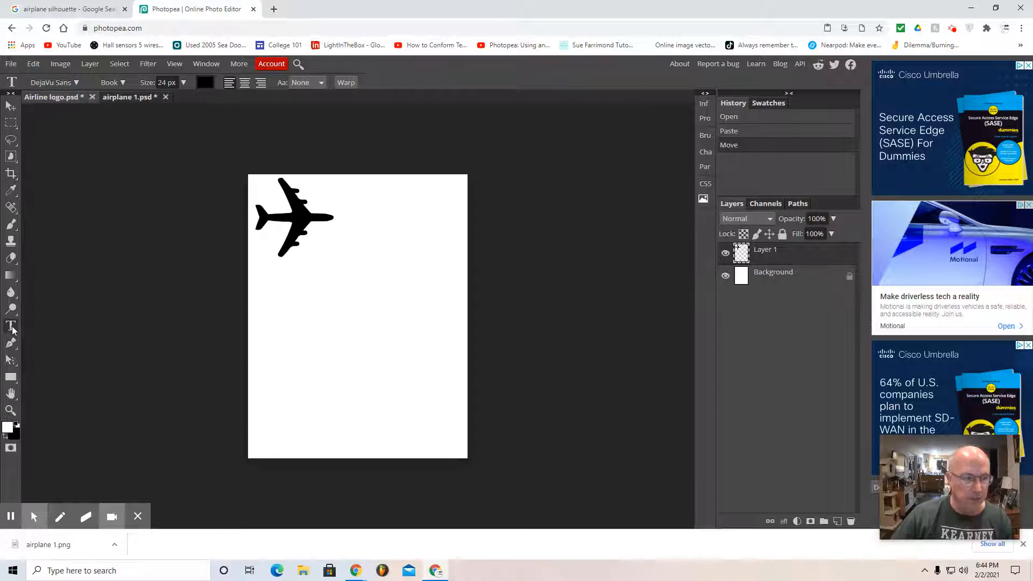
{"action": "left_click", "coordinate": [338, 200]}
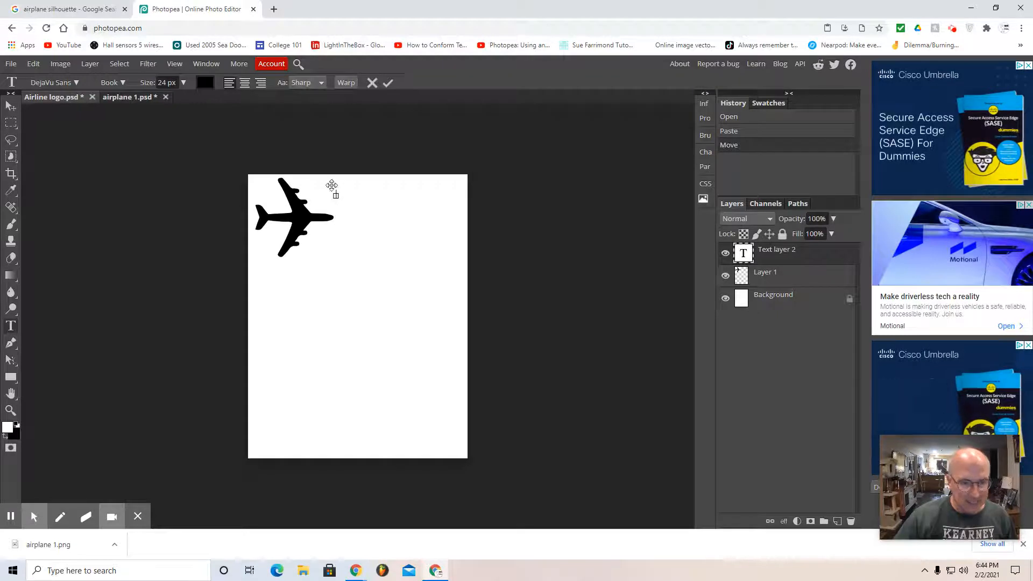
{"action": "left_click", "coordinate": [182, 82]}
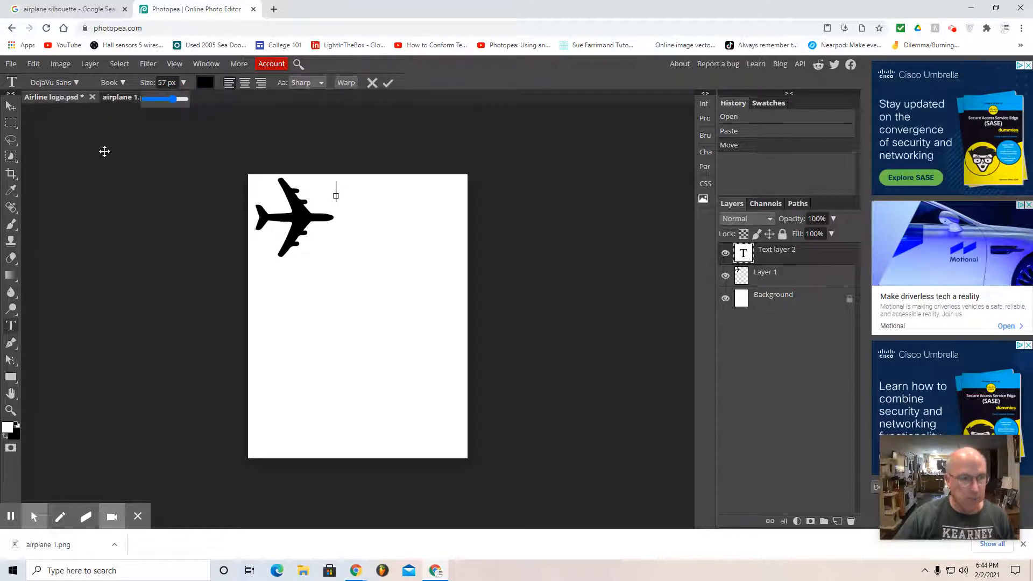
{"action": "left_click", "coordinate": [75, 84]}
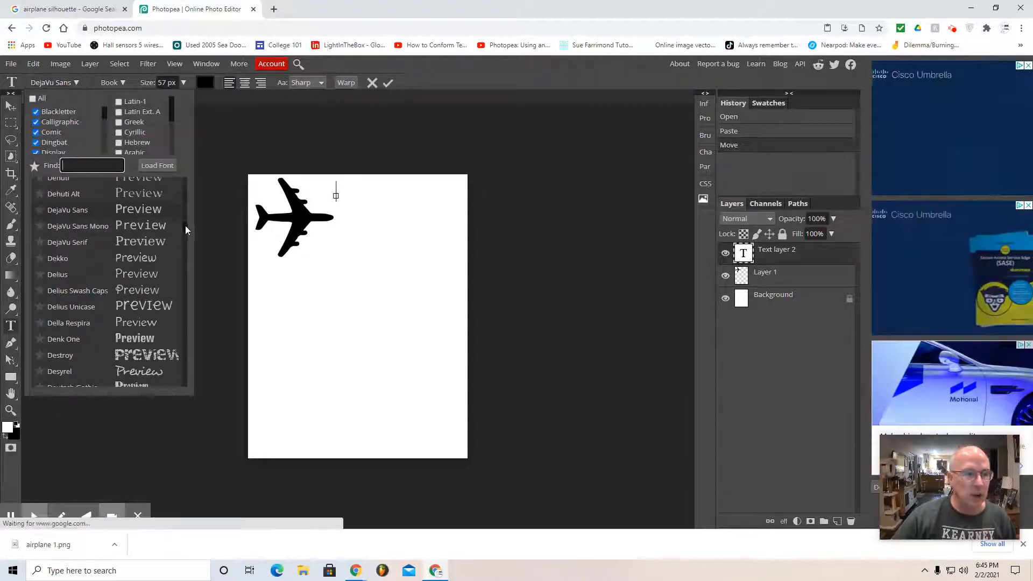
{"action": "left_click_drag", "start_coordinate": [186, 226], "coordinate": [188, 277]}
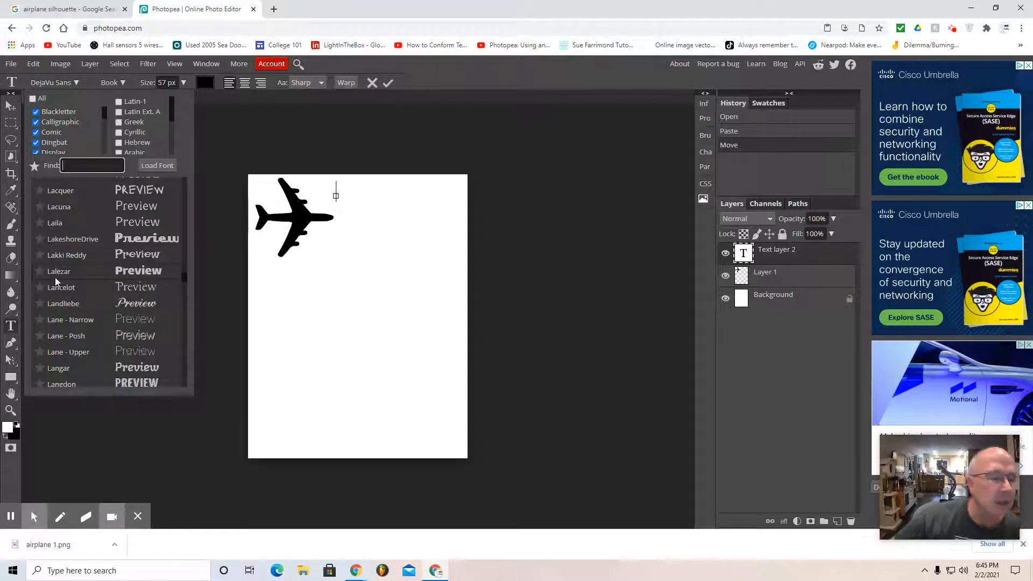
{"action": "left_click", "coordinate": [140, 274]}
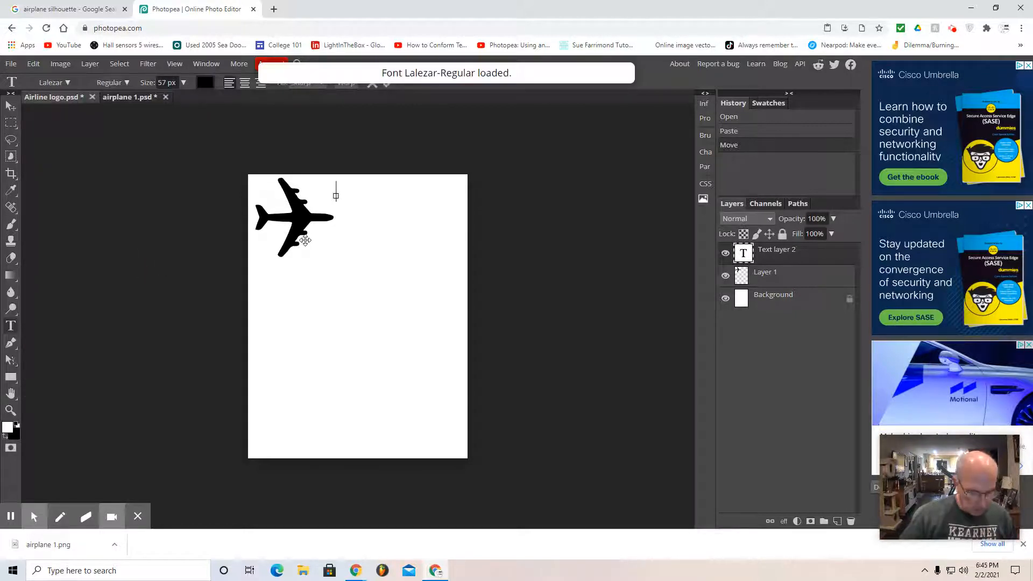
{"action": "type", "text": "P"}
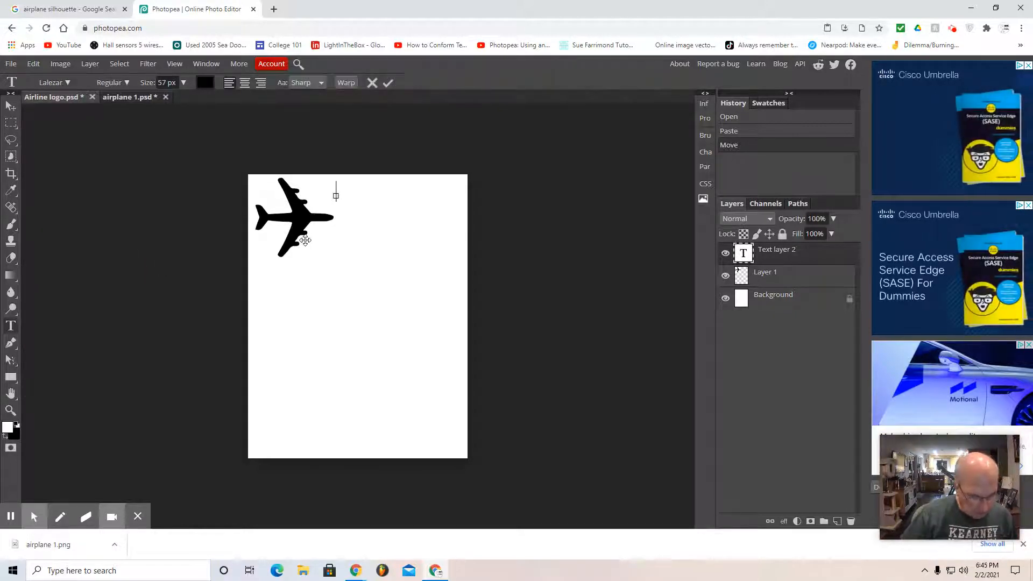
{"action": "type", "text": "asse"}
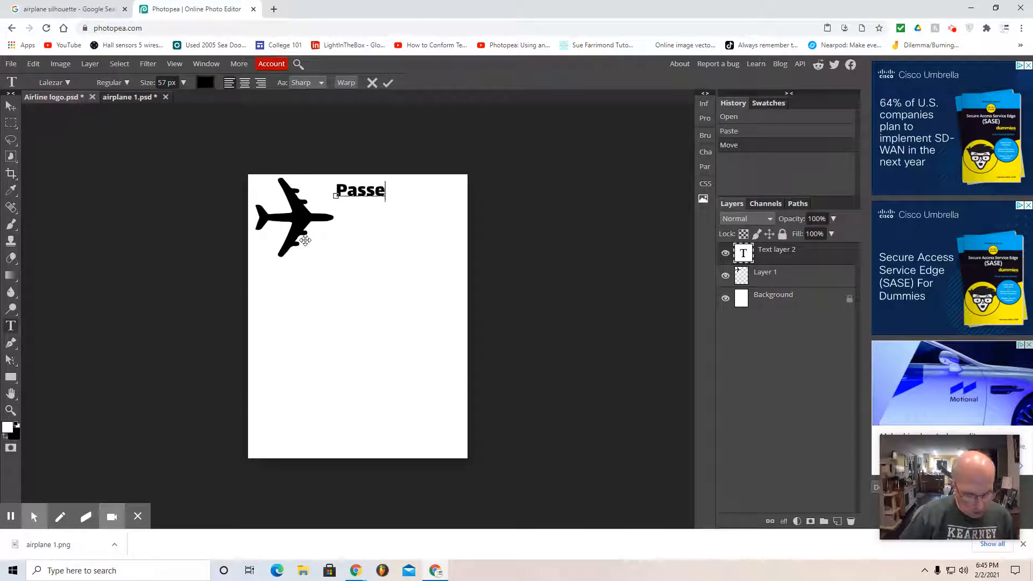
{"action": "type", "text": "nger"}
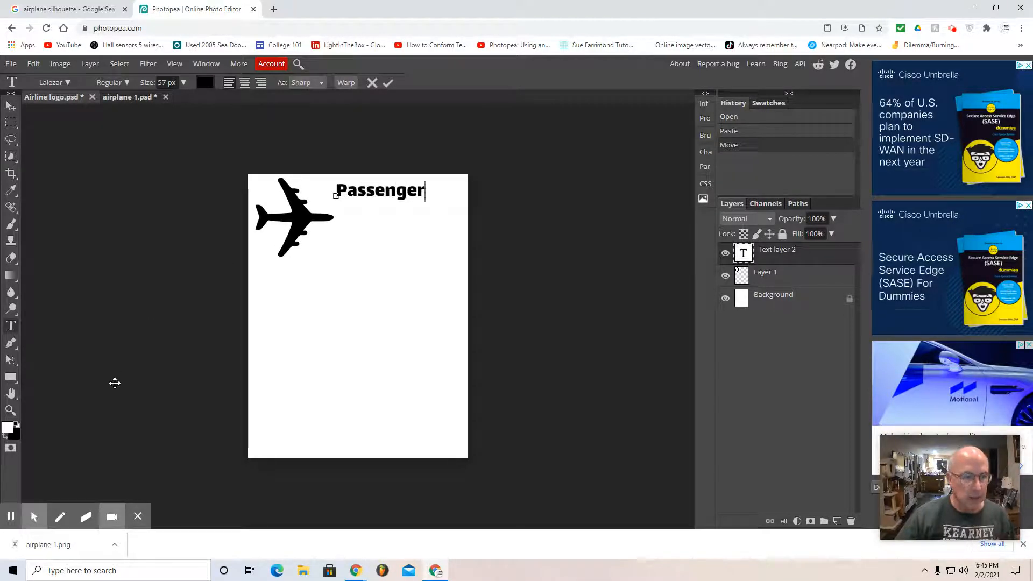
Step: Add a separate text layer reading "Cargo" below "Passenger", to the lower right of the airplane
{"action": "left_click", "coordinate": [11, 325]}
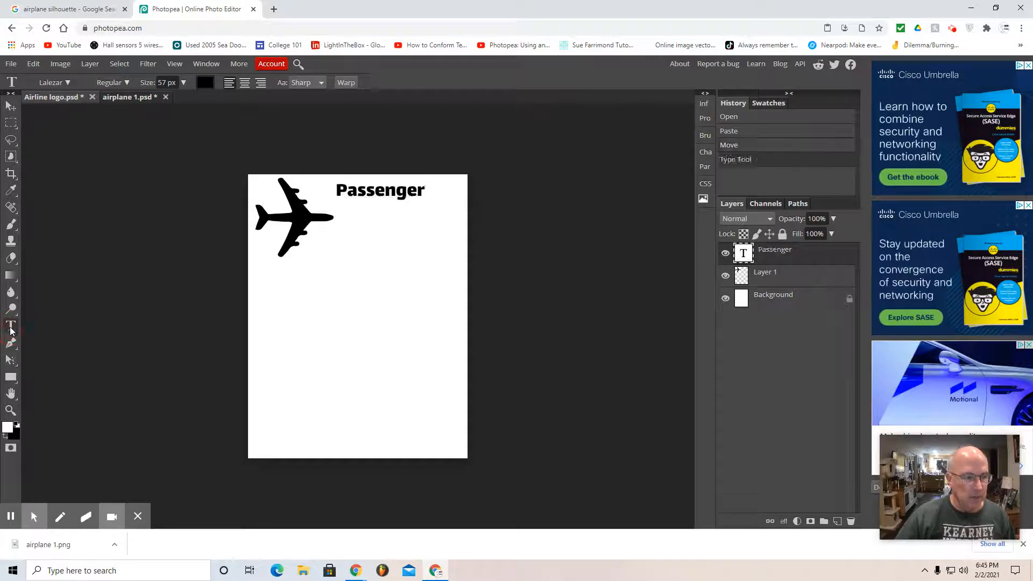
{"action": "left_click", "coordinate": [341, 258]}
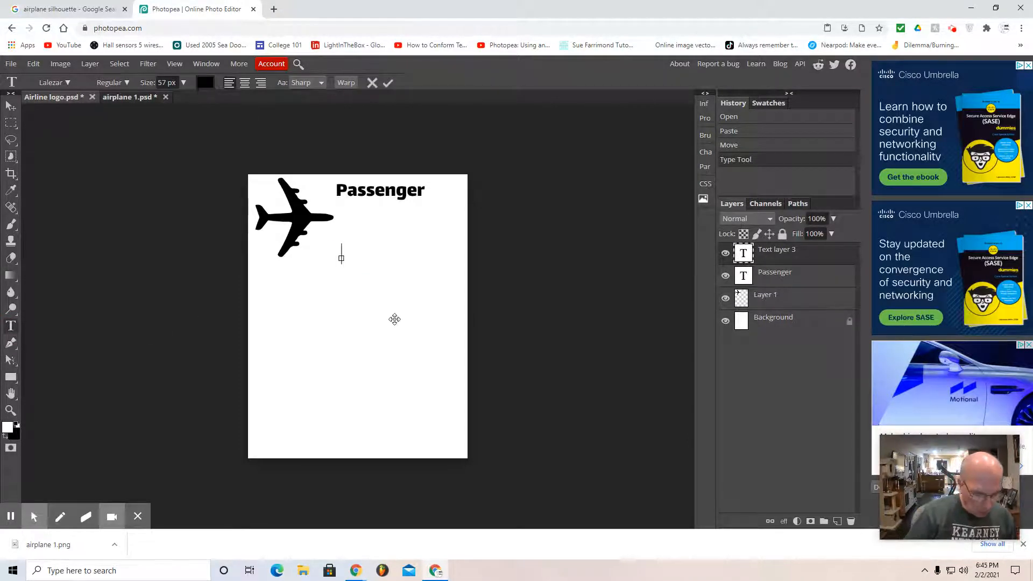
{"action": "type", "text": "Cargo"}
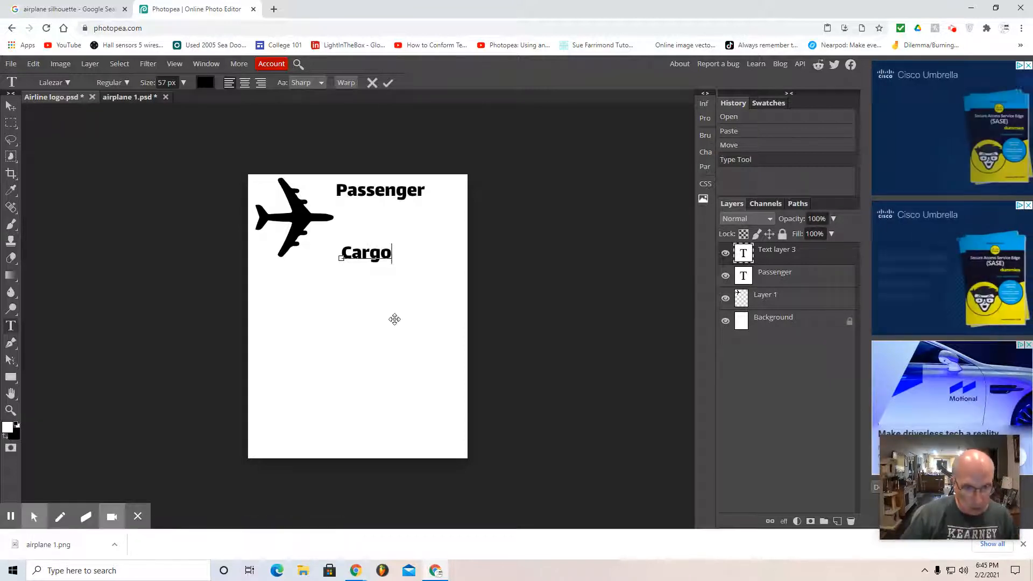
Step: Add another text layer reading "Express" below the airplane and "Cargo", and finish with the Move tool active
{"action": "left_click", "coordinate": [13, 327]}
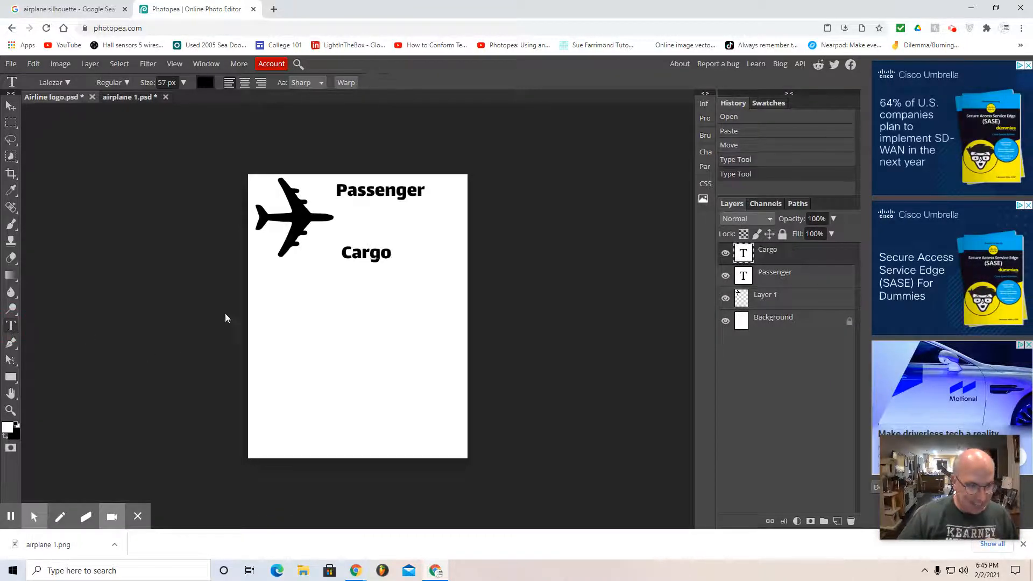
{"action": "left_click", "coordinate": [306, 307]}
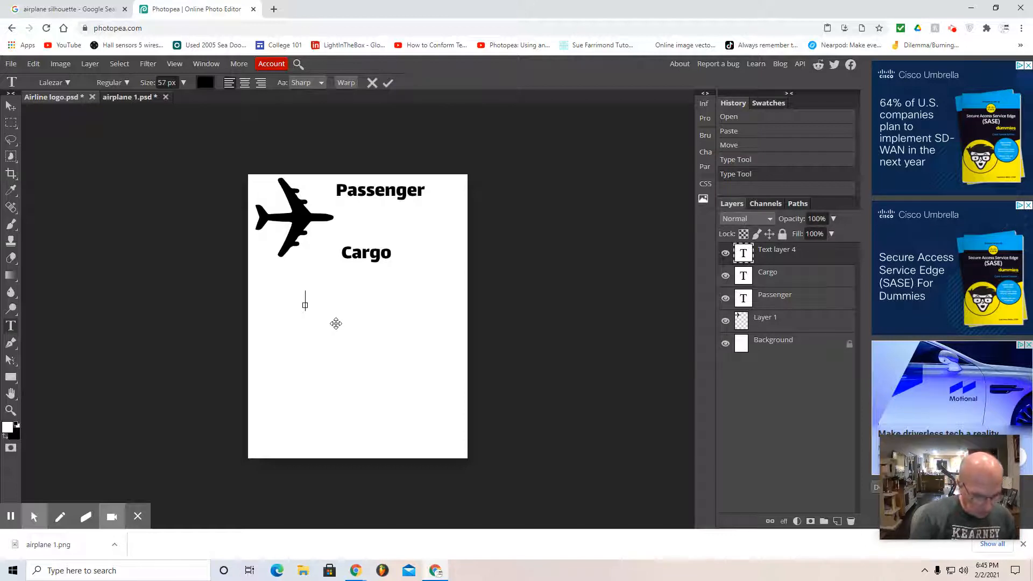
{"action": "type", "text": "Express"}
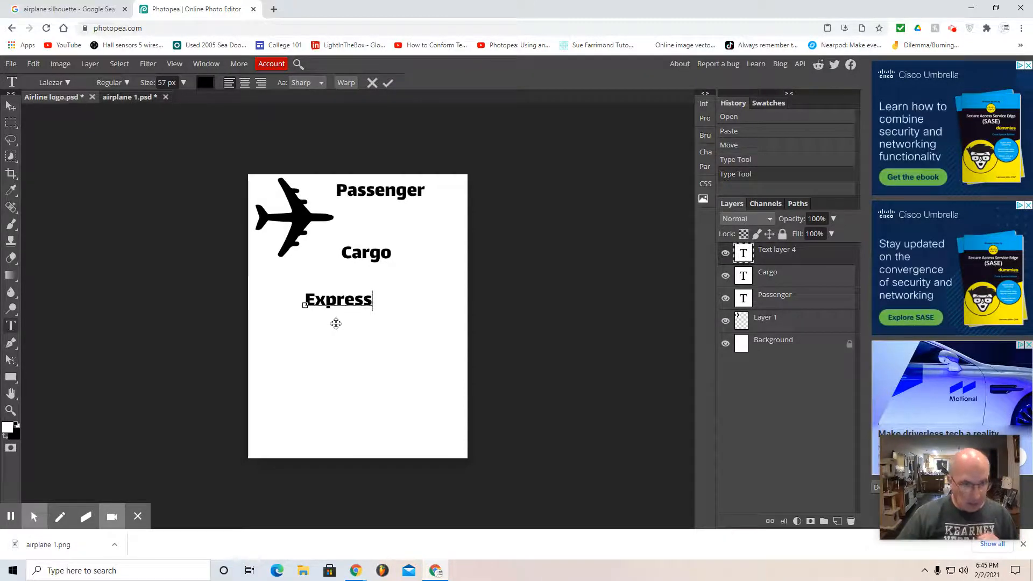
{"action": "left_click", "coordinate": [10, 110]}
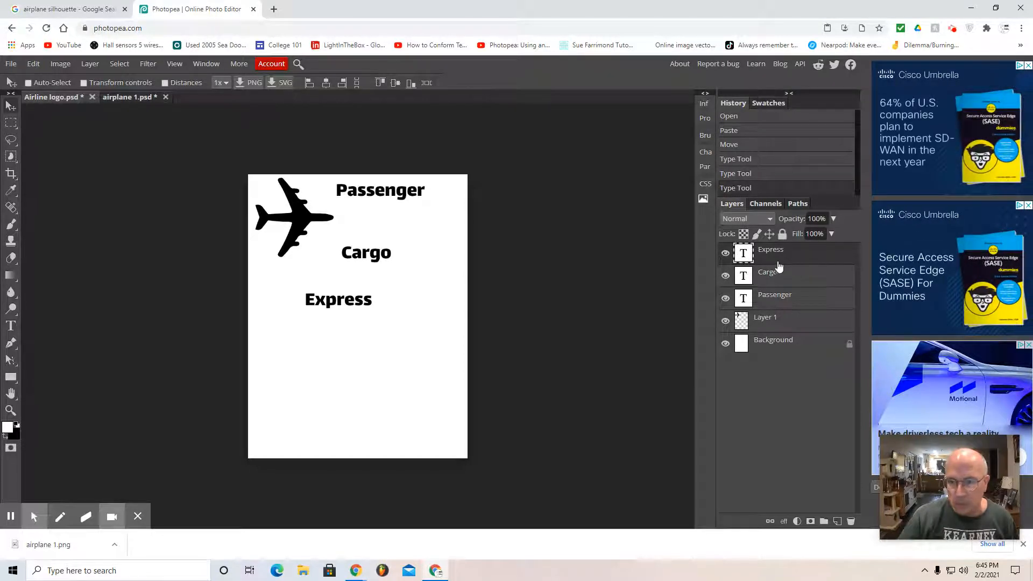
Step: Stack the Passenger, Cargo and Express text layers in that order just right of the airplane, directly under one another
{"action": "left_click_drag", "start_coordinate": [350, 305], "coordinate": [369, 243]}
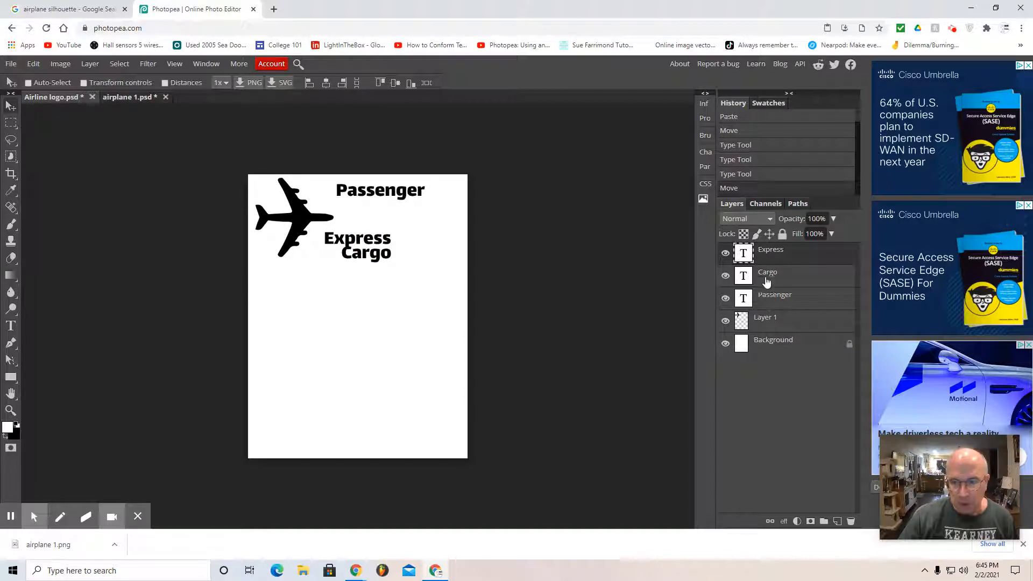
{"action": "left_click", "coordinate": [768, 279]}
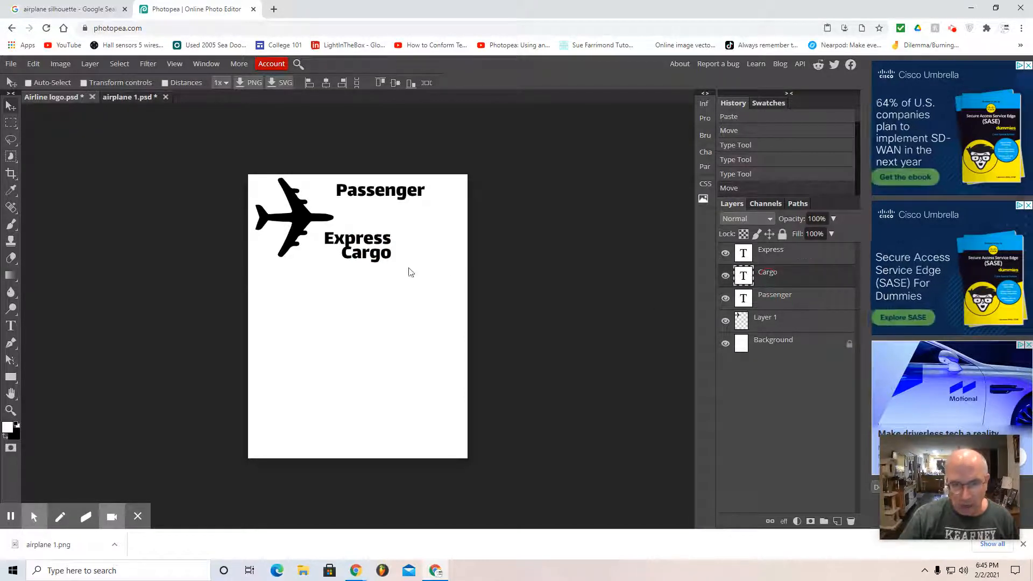
{"action": "left_click_drag", "start_coordinate": [366, 259], "coordinate": [368, 219]}
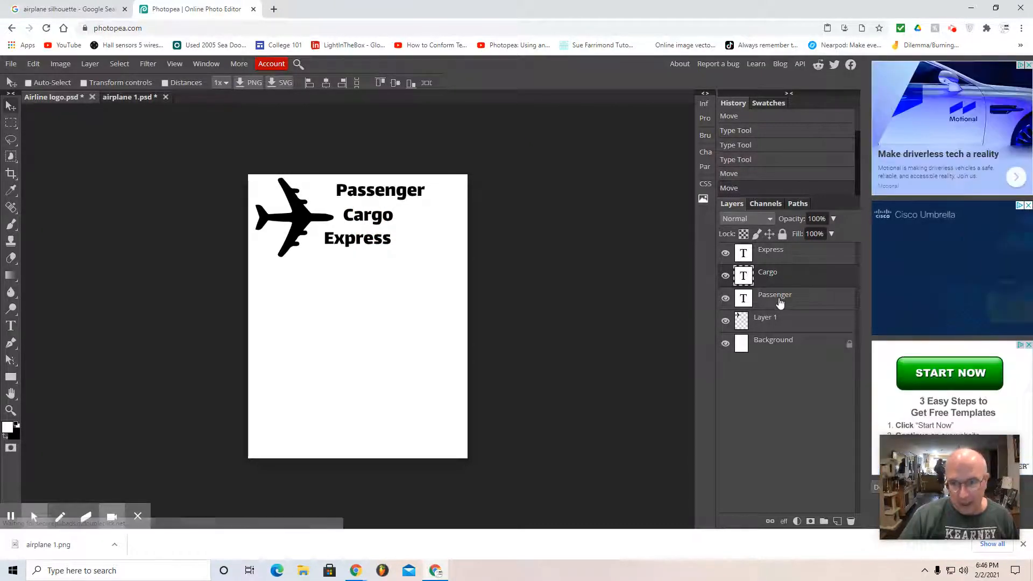
{"action": "left_click", "coordinate": [780, 300]}
{"action": "left_click_drag", "start_coordinate": [404, 198], "coordinate": [380, 199]}
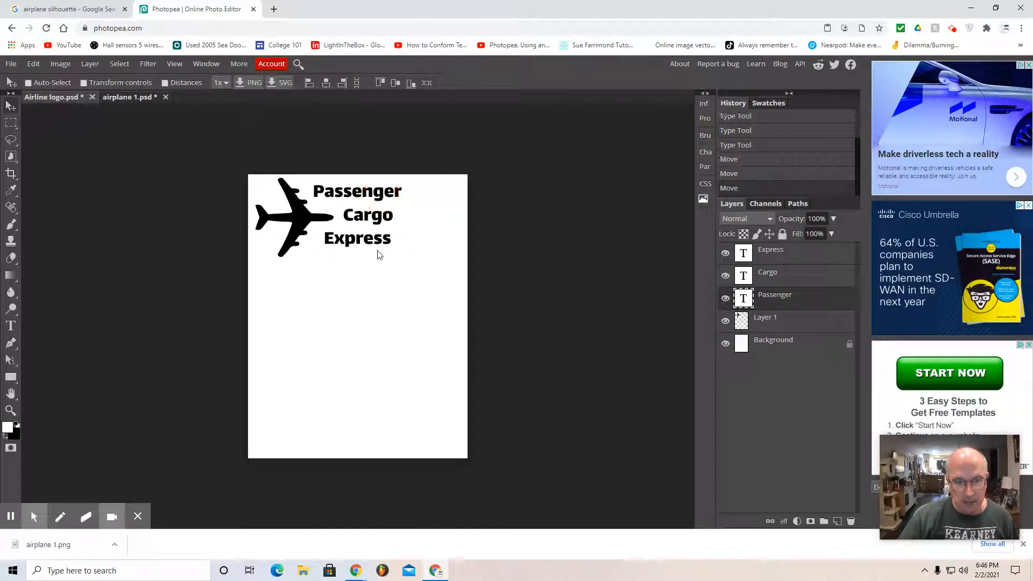
Step: Nudge the Express text slightly right and up so it sits closer beneath Cargo
{"action": "left_click", "coordinate": [784, 265]}
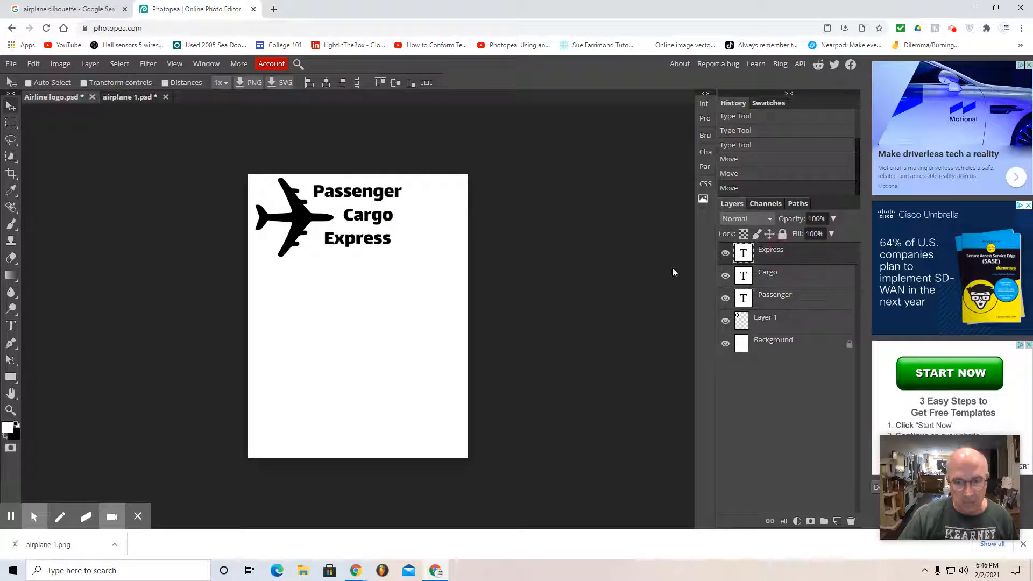
{"action": "left_click", "coordinate": [369, 242]}
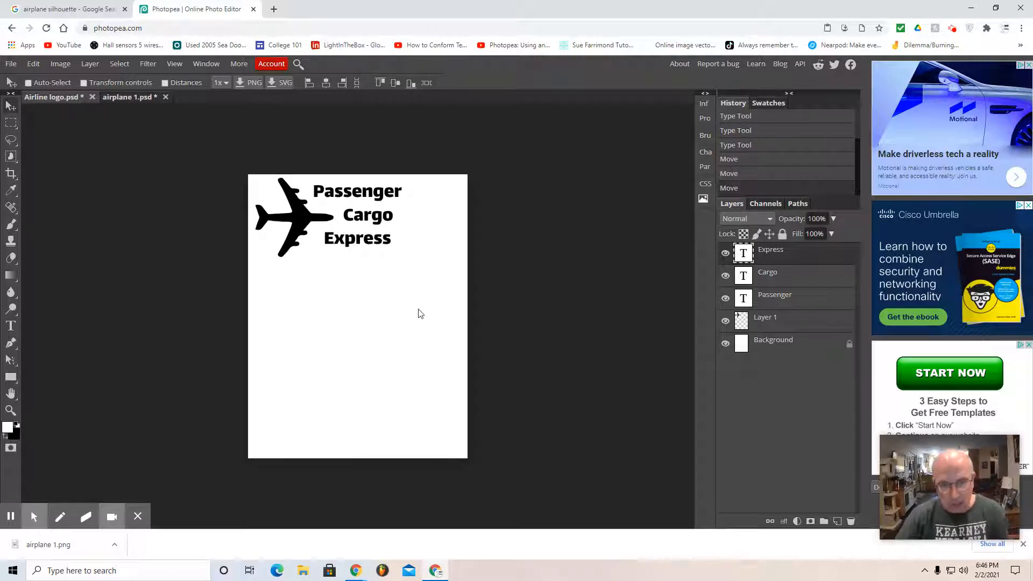
{"action": "key", "text": "Right"}
{"action": "key", "text": "Right"}
{"action": "key", "text": "Right"}
{"action": "key", "text": "Right"}
{"action": "key", "text": "Right"}
{"action": "key", "text": "Right"}
{"action": "key", "text": "Right"}
{"action": "key", "text": "Right"}
{"action": "key", "text": "Right"}
{"action": "key", "text": "Right"}
{"action": "key", "text": "Right"}
{"action": "key", "text": "Right"}
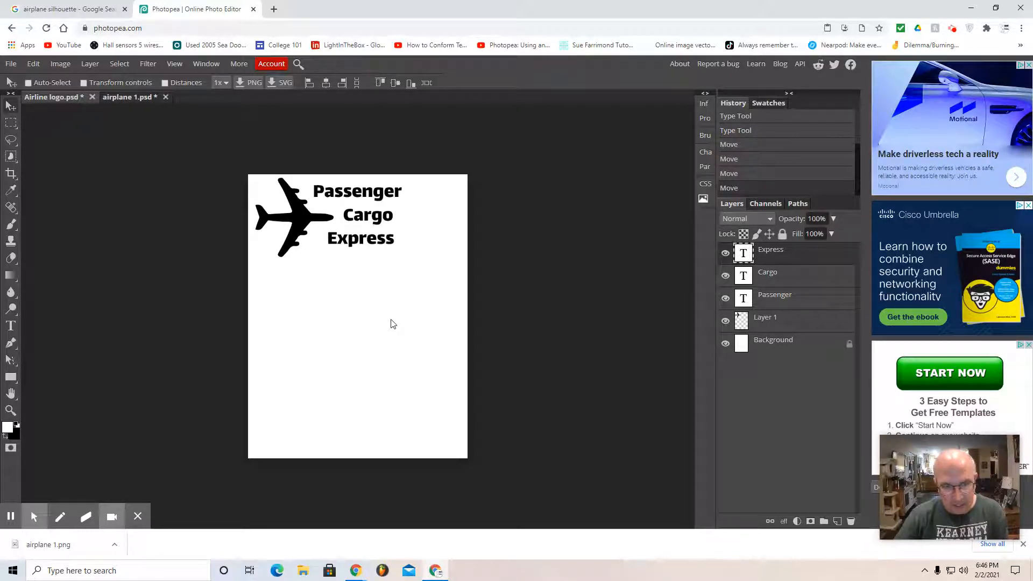
{"action": "key", "text": "Right"}
{"action": "key", "text": "Right"}
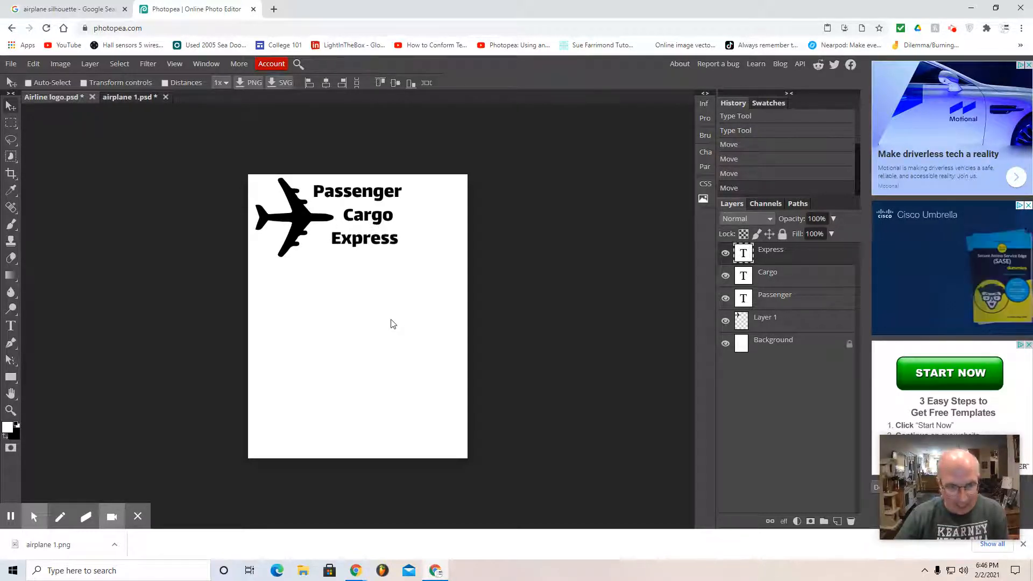
{"action": "key", "text": "Up"}
{"action": "key", "text": "Up"}
{"action": "key", "text": "Up"}
{"action": "key", "text": "Up"}
{"action": "key", "text": "Up"}
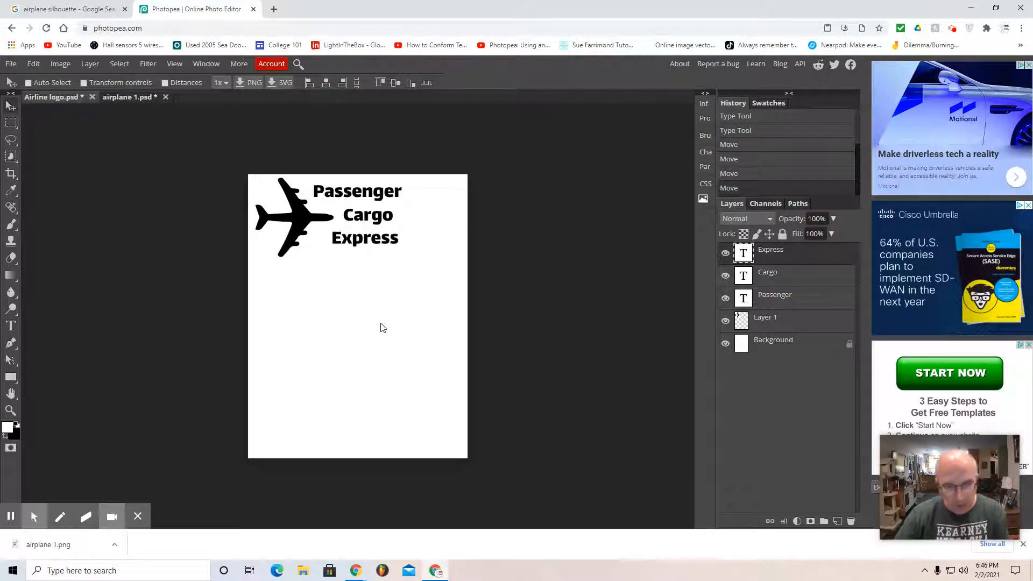
{"action": "key", "text": "Up"}
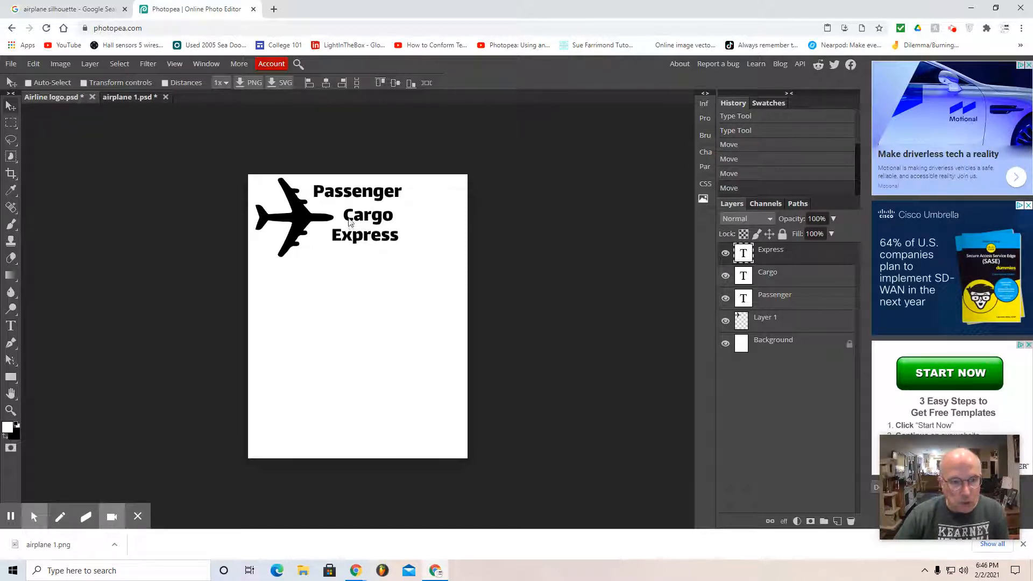
Step: Nudge the Passenger text down until it sits close above Cargo
{"action": "left_click", "coordinate": [779, 302]}
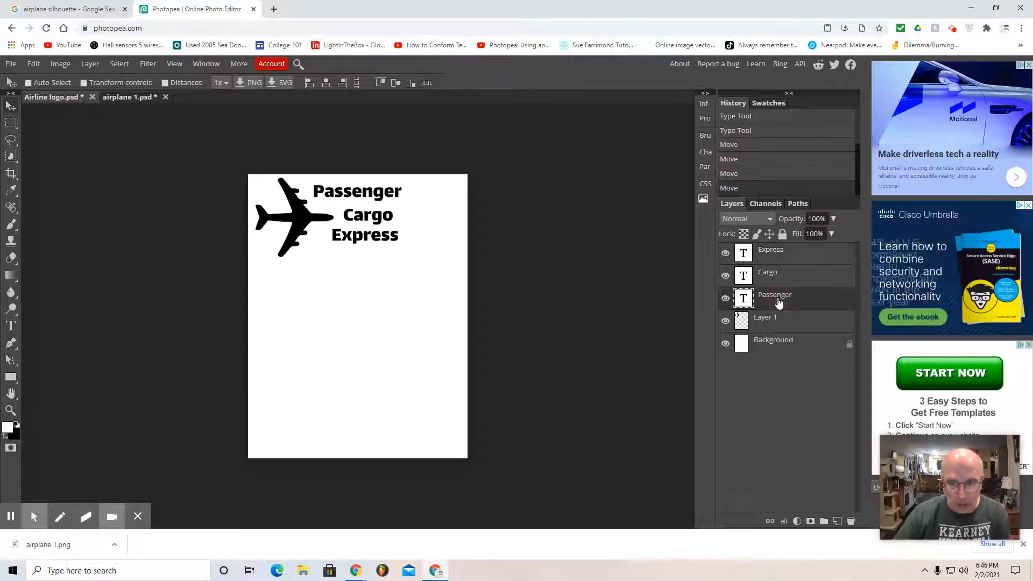
{"action": "left_click", "coordinate": [391, 201]}
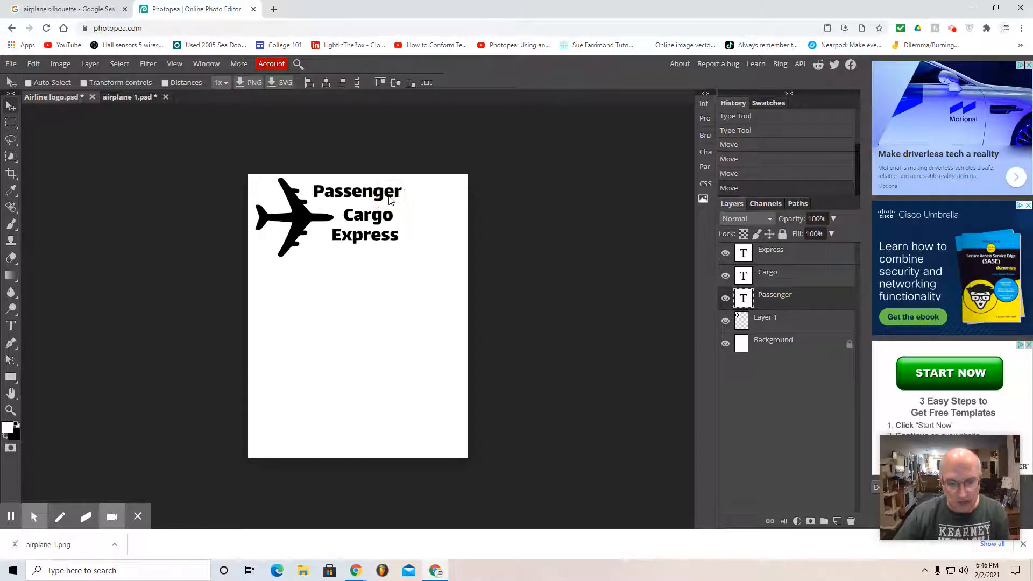
{"action": "key", "text": "Down"}
{"action": "key", "text": "Down"}
{"action": "key", "text": "Down"}
{"action": "key", "text": "Down"}
{"action": "key", "text": "Down"}
{"action": "key", "text": "Down"}
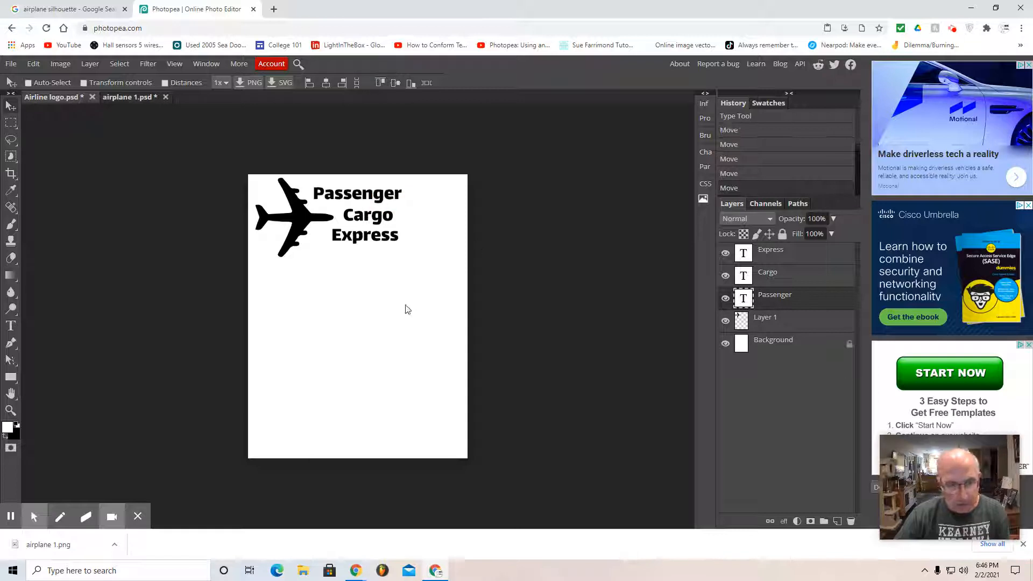
{"action": "key", "text": "Down"}
{"action": "key", "text": "Down"}
{"action": "key", "text": "Down"}
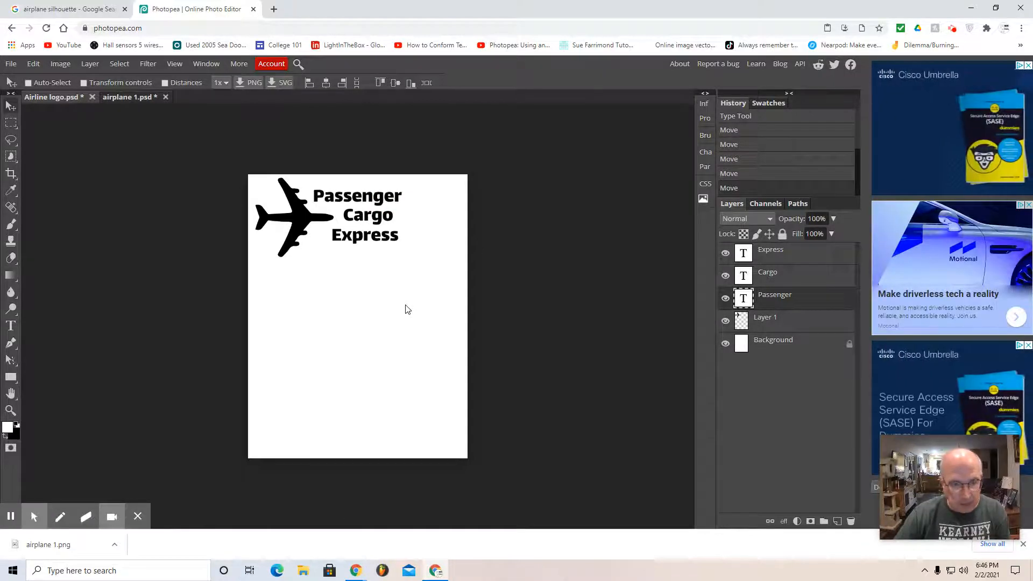
Step: Nudge the Cargo text right until its right edge nearly lines up with the end of Passenger
{"action": "left_click", "coordinate": [773, 280]}
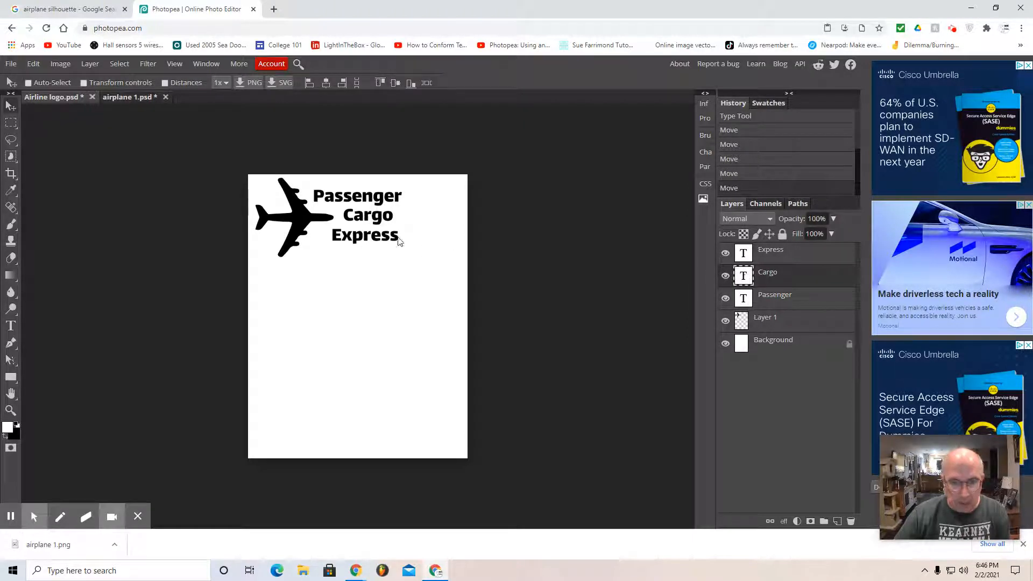
{"action": "key", "text": "Right"}
{"action": "key", "text": "Right"}
{"action": "key", "text": "Right"}
{"action": "key", "text": "Right"}
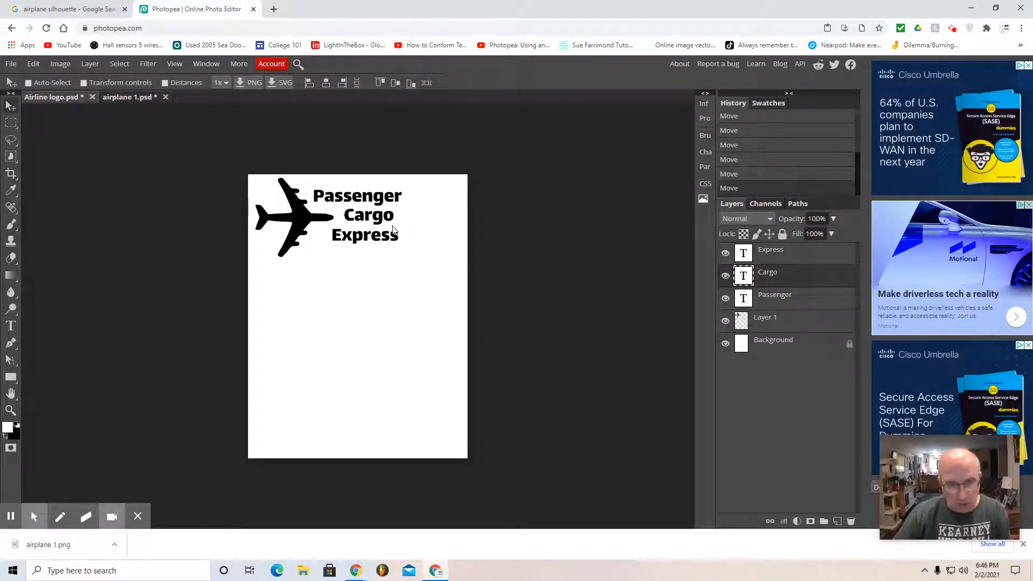
{"action": "key", "text": "Right"}
{"action": "key", "text": "Right"}
{"action": "key", "text": "Right"}
{"action": "key", "text": "Right"}
{"action": "key", "text": "Right"}
{"action": "key", "text": "Right"}
{"action": "key", "text": "Right"}
{"action": "key", "text": "Right"}
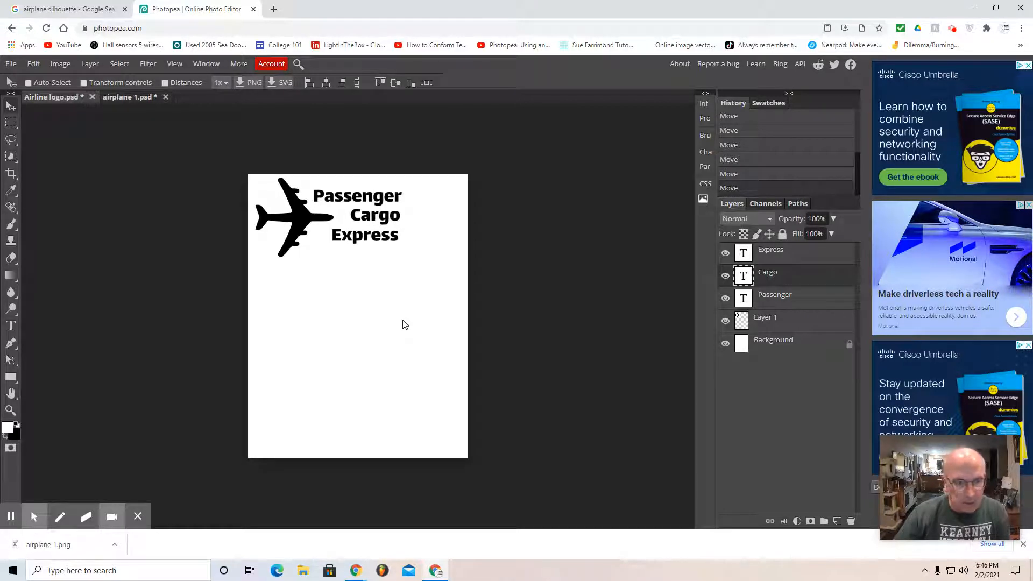
Step: Nudge the Express text a little right and up to align its right edge with Cargo and tighten the gap
{"action": "left_click", "coordinate": [812, 257]}
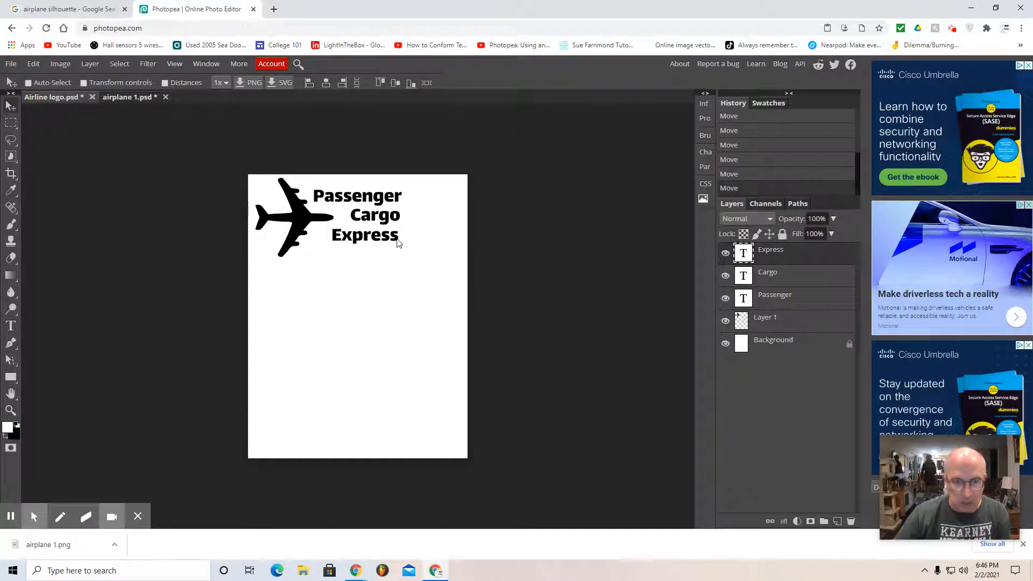
{"action": "key", "text": "Right"}
{"action": "key", "text": "Right"}
{"action": "key", "text": "Right"}
{"action": "key", "text": "Up"}
{"action": "key", "text": "Up"}
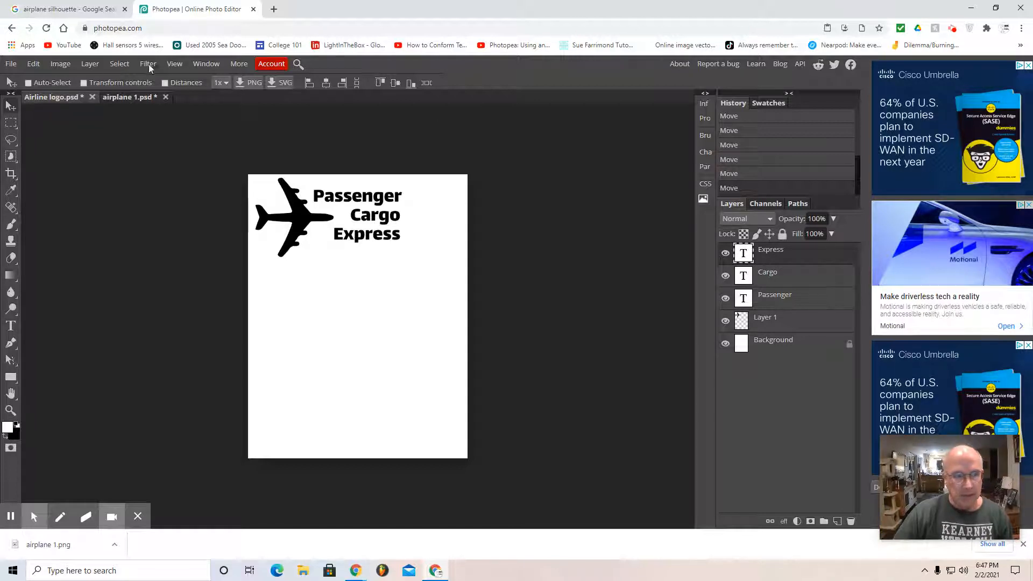
Step: Merge the Express layer down twice to combine the Express, Cargo and Passenger text into one layer
{"action": "left_click", "coordinate": [91, 65]}
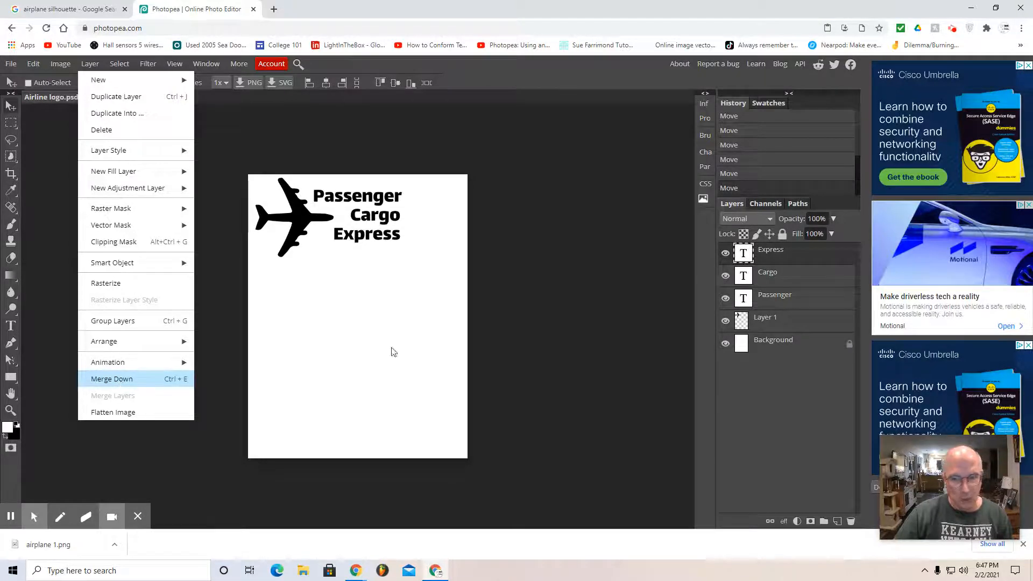
{"action": "left_click", "coordinate": [784, 284]}
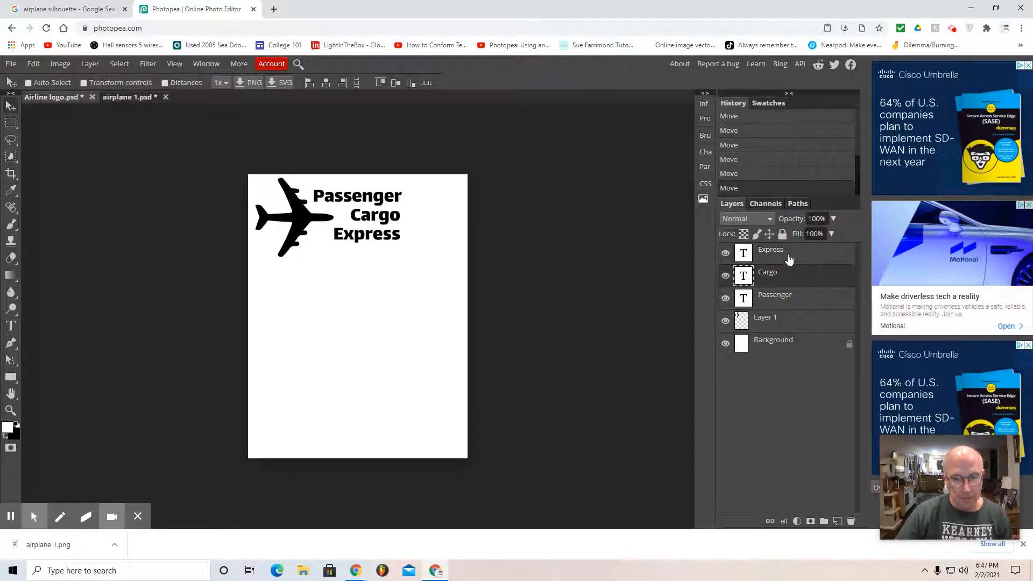
{"action": "left_click", "coordinate": [789, 261]}
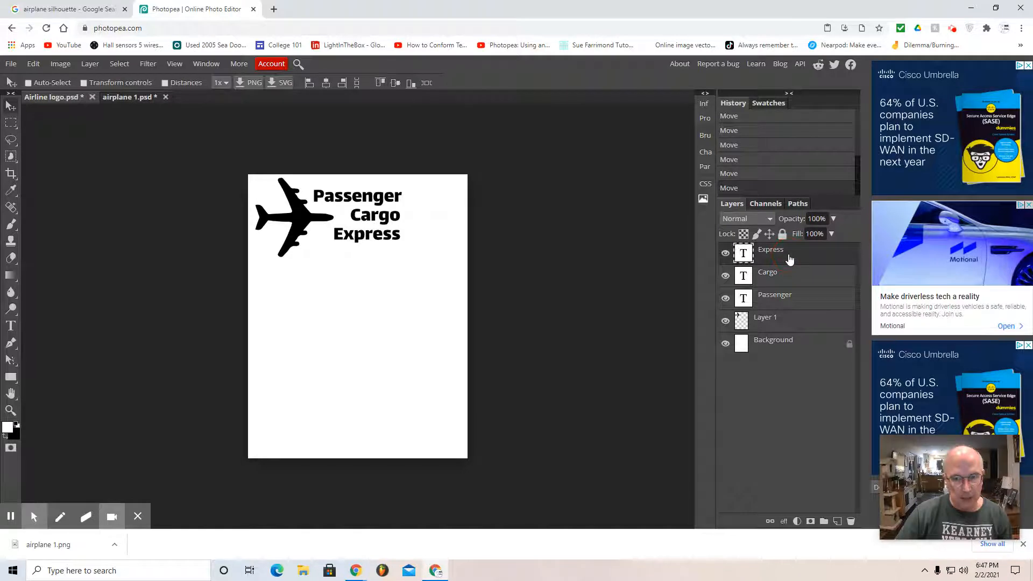
{"action": "left_click", "coordinate": [90, 63]}
{"action": "left_click", "coordinate": [113, 378]}
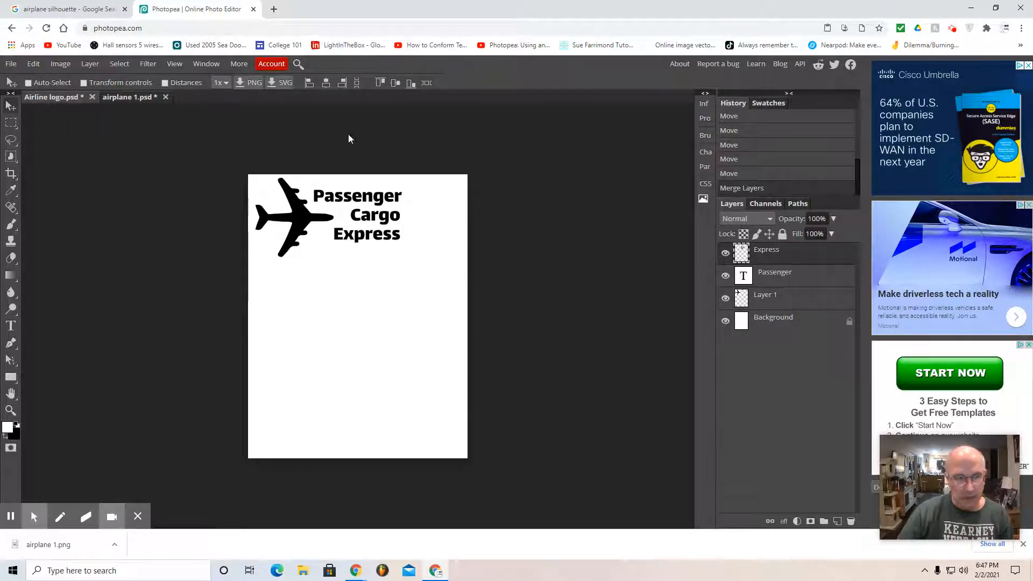
{"action": "left_click", "coordinate": [90, 63]}
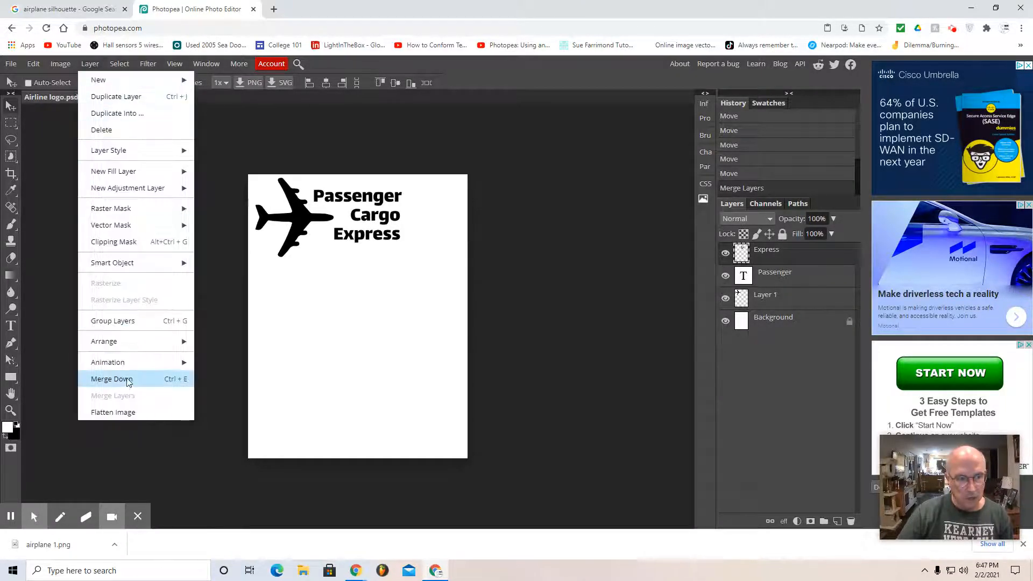
{"action": "left_click", "coordinate": [130, 379]}
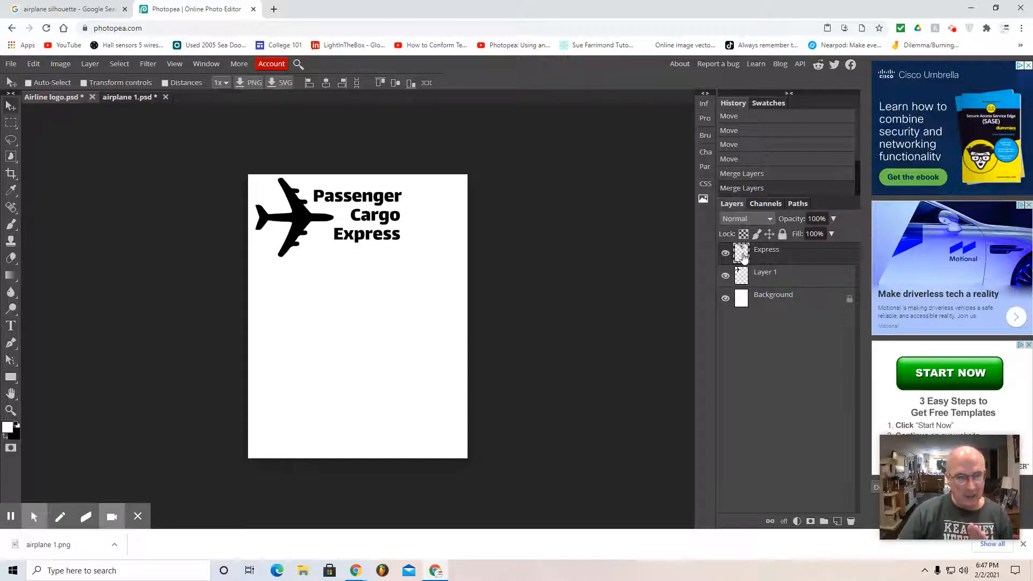
Step: Scale the merged text layer to about 101.22% width and 119.59% height beside the airplane and apply the transform
{"action": "left_click", "coordinate": [34, 63]}
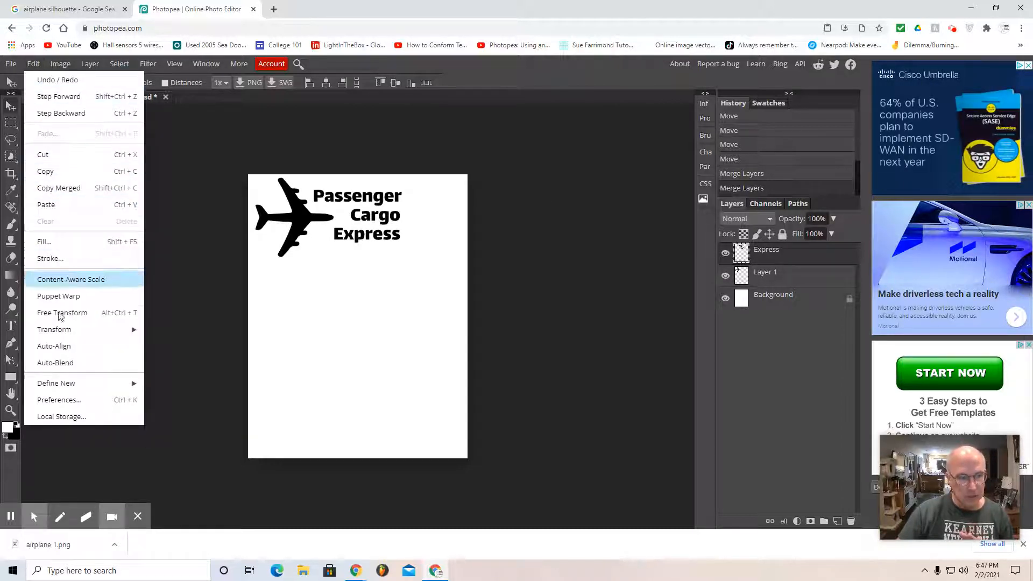
{"action": "mouse_move", "coordinate": [66, 329]}
{"action": "left_click", "coordinate": [175, 355]}
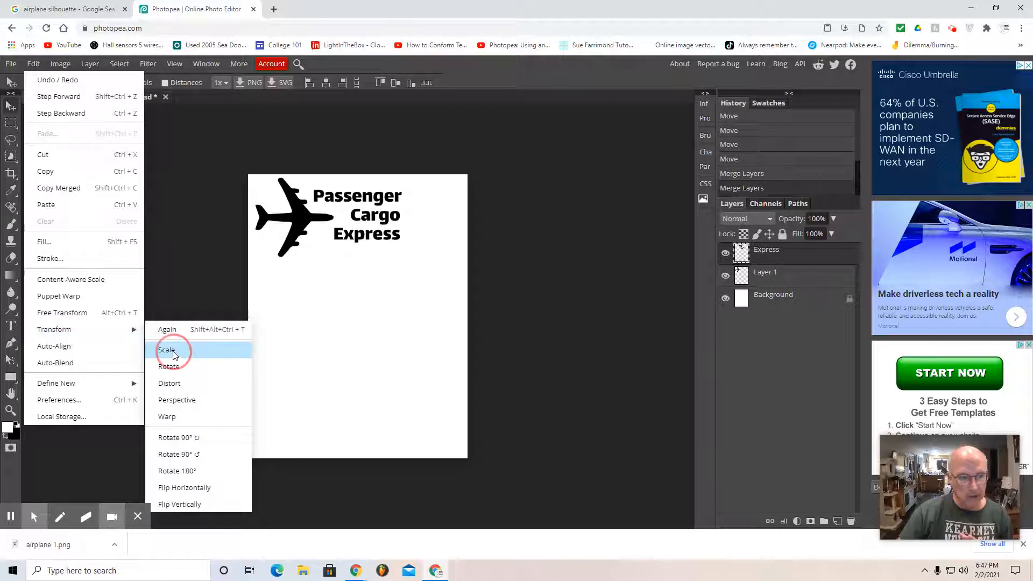
{"action": "left_click_drag", "start_coordinate": [357, 241], "coordinate": [357, 251]}
{"action": "left_click_drag", "start_coordinate": [313, 219], "coordinate": [310, 220]}
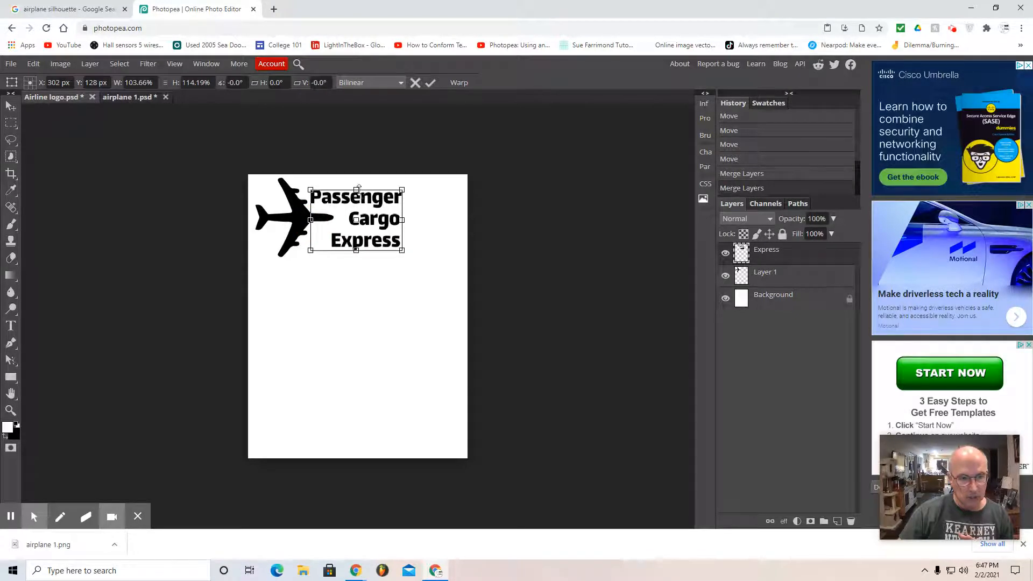
{"action": "left_click_drag", "start_coordinate": [358, 188], "coordinate": [358, 186]}
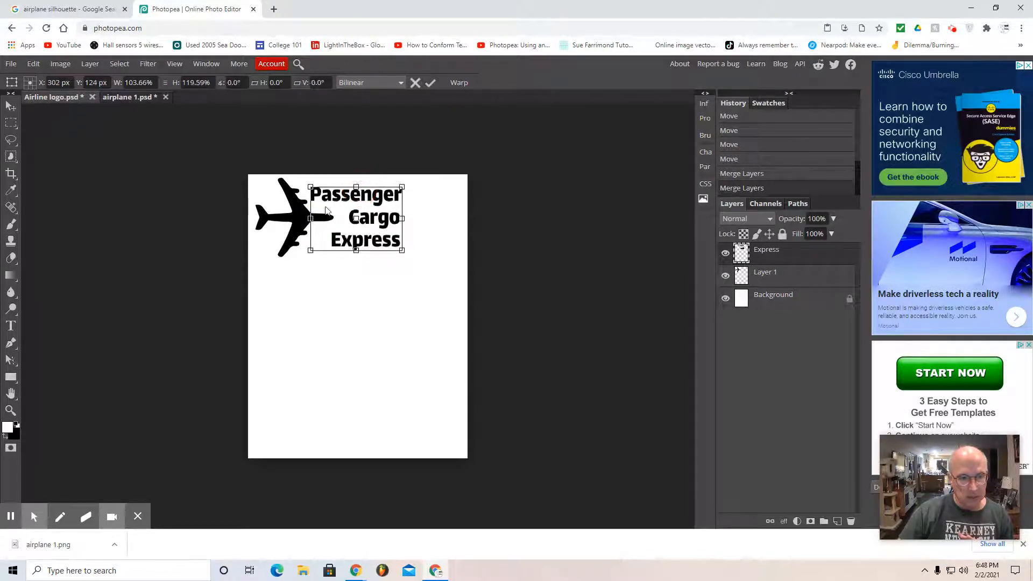
{"action": "mouse_move", "coordinate": [310, 218]}
{"action": "left_mouse_down"}
{"action": "mouse_move", "coordinate": [300, 217]}
{"action": "mouse_move", "coordinate": [313, 218]}
{"action": "left_mouse_up"}
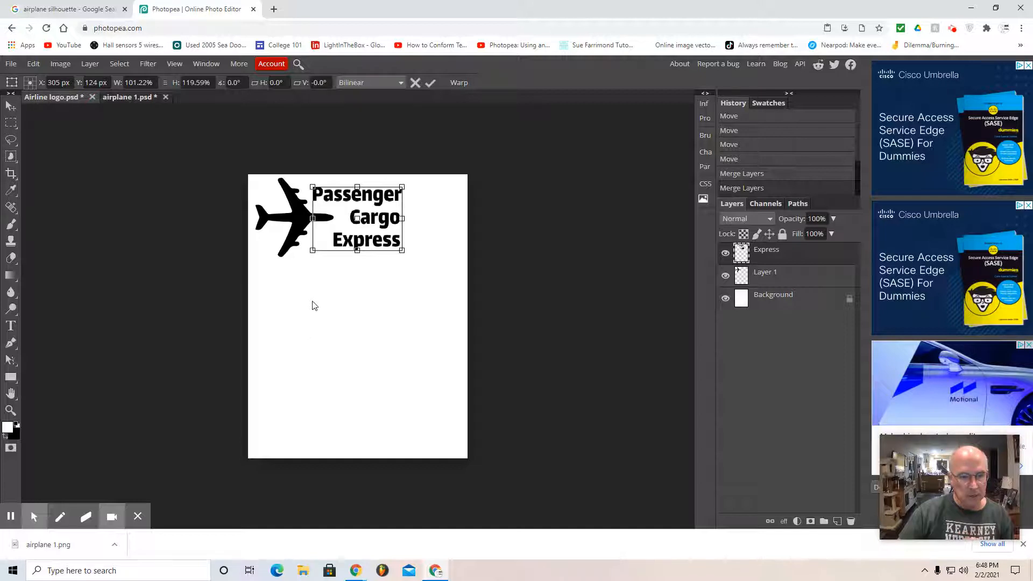
{"action": "left_click", "coordinate": [11, 106]}
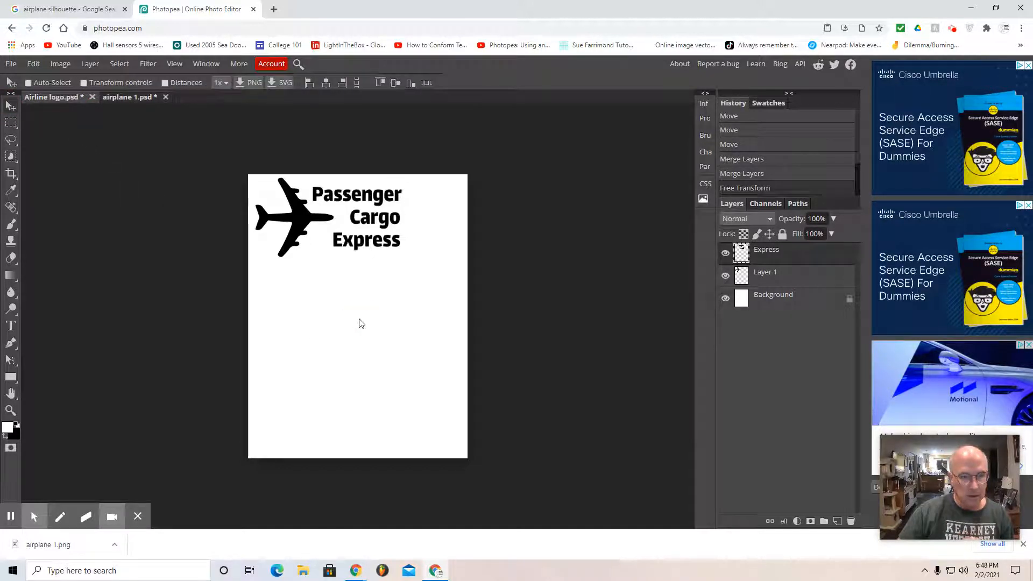
Step: Flatten the image and unlock its Background layer, leaving the Rectangle Select tool active
{"action": "left_click", "coordinate": [94, 67]}
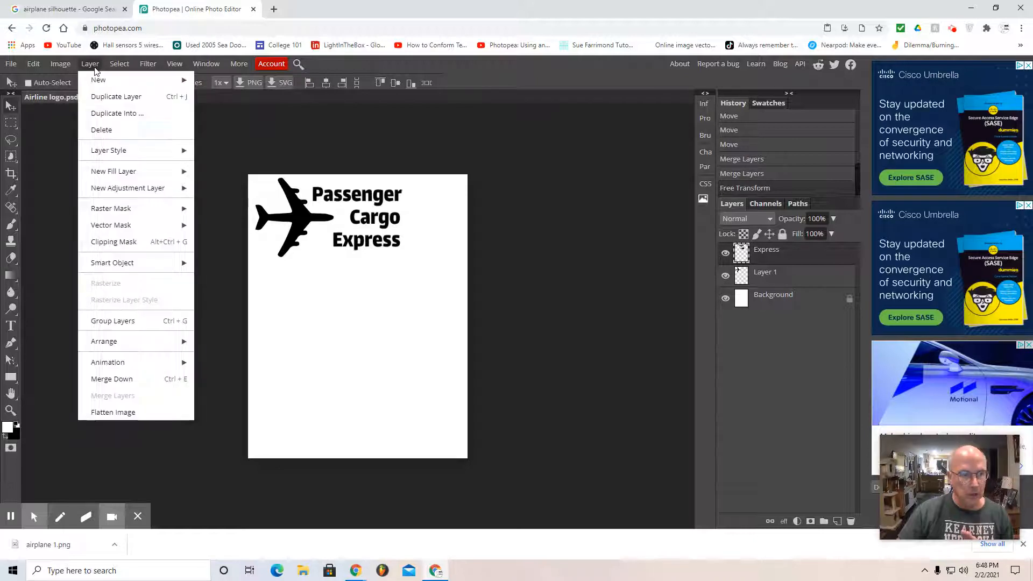
{"action": "left_click", "coordinate": [109, 414]}
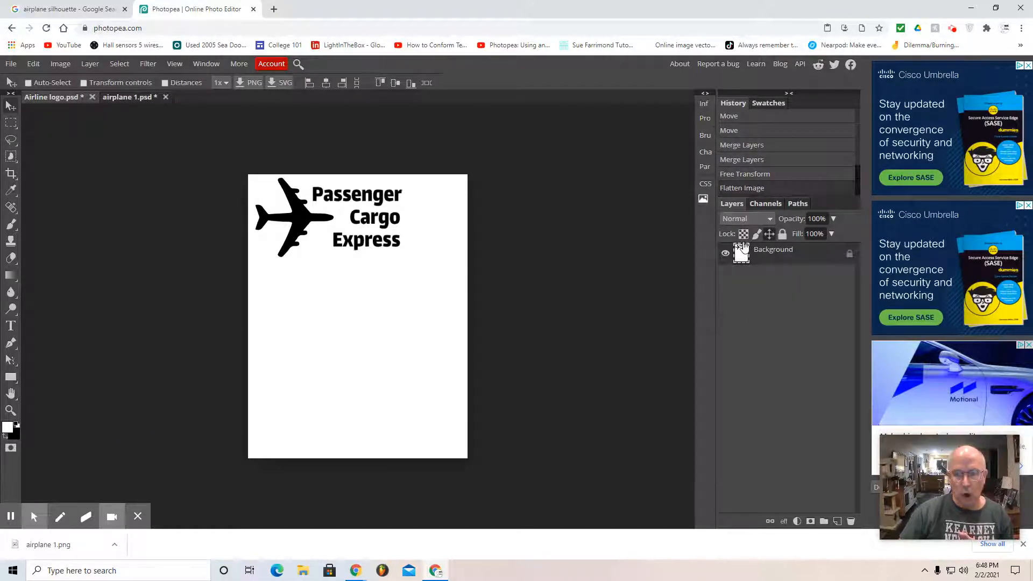
{"action": "left_click", "coordinate": [850, 256]}
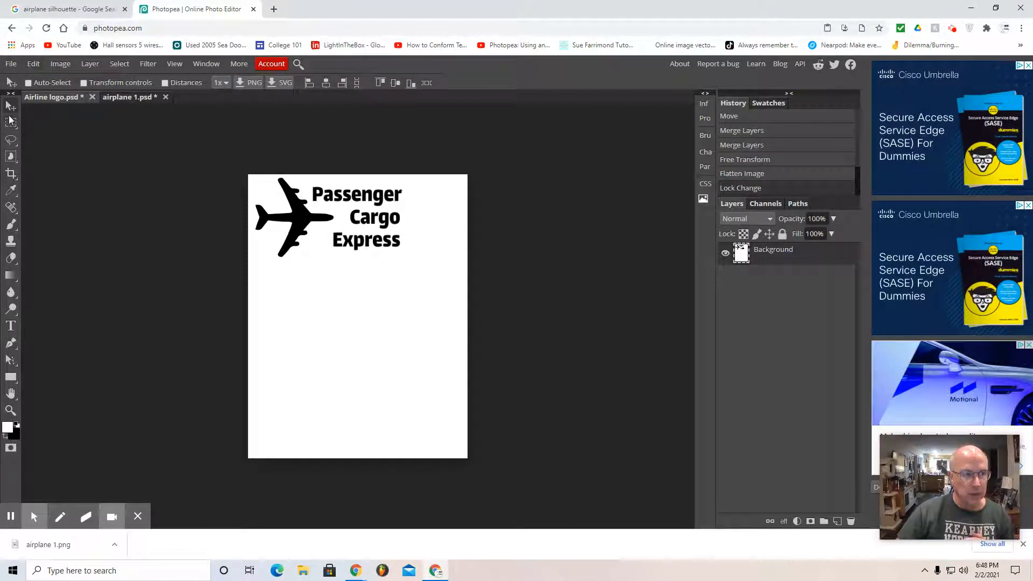
{"action": "left_click", "coordinate": [11, 124]}
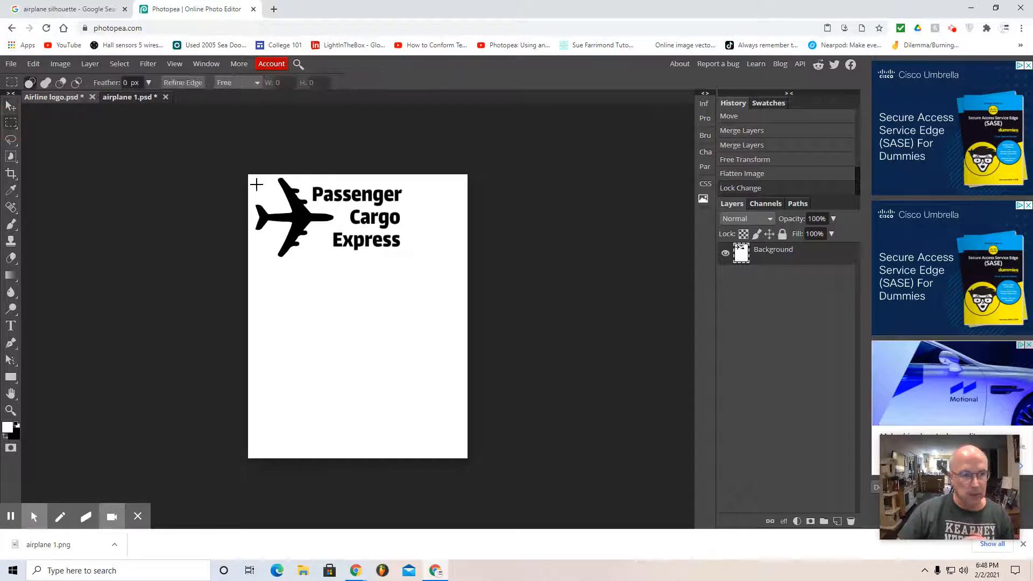
Step: Select a rectangle from the page's upper-left corner closely around the airplane and text, and copy it
{"action": "left_click_drag", "start_coordinate": [248, 176], "coordinate": [410, 264]}
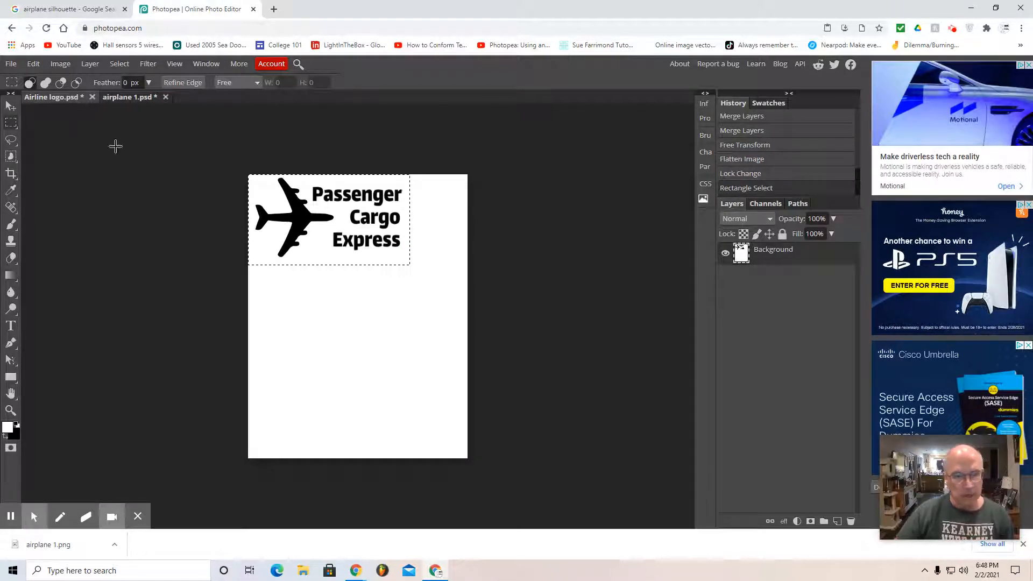
{"action": "left_click", "coordinate": [33, 63]}
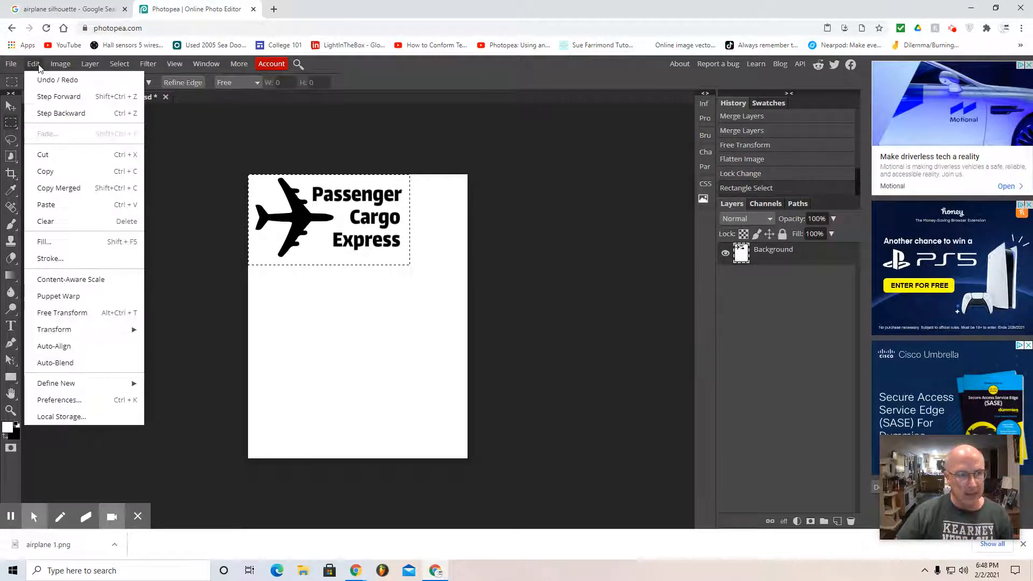
{"action": "left_click", "coordinate": [45, 172]}
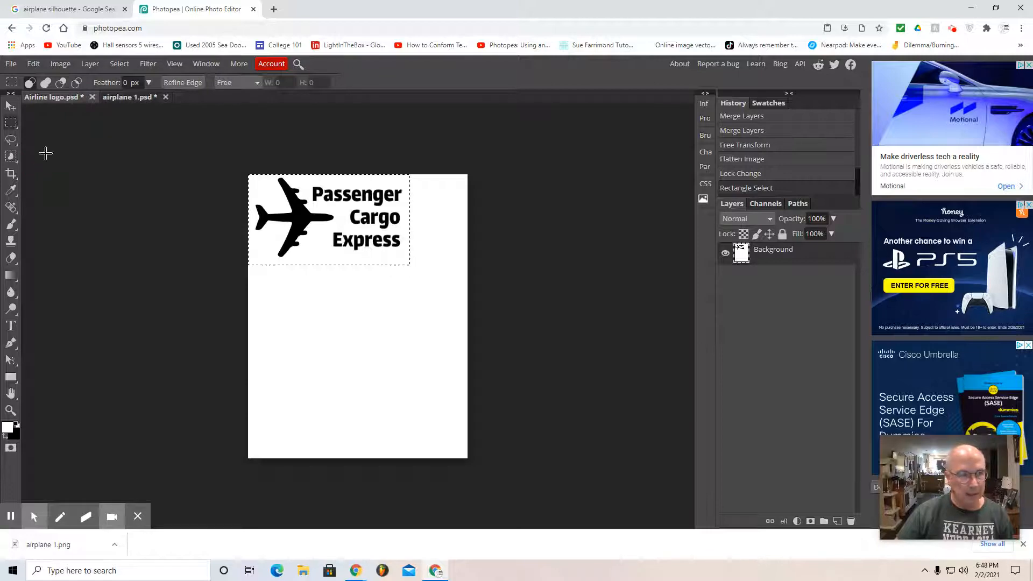
Step: Create a white 6.28 × 3.51 in project named Airline logo at 72 DPI and paste the copied logo into it
{"action": "left_click", "coordinate": [11, 65]}
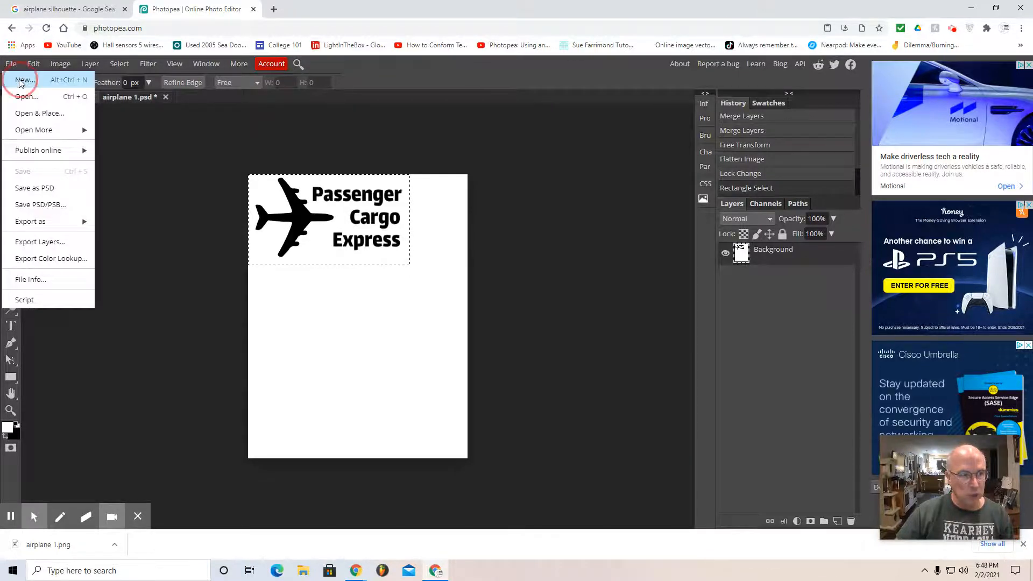
{"action": "left_click", "coordinate": [21, 80]}
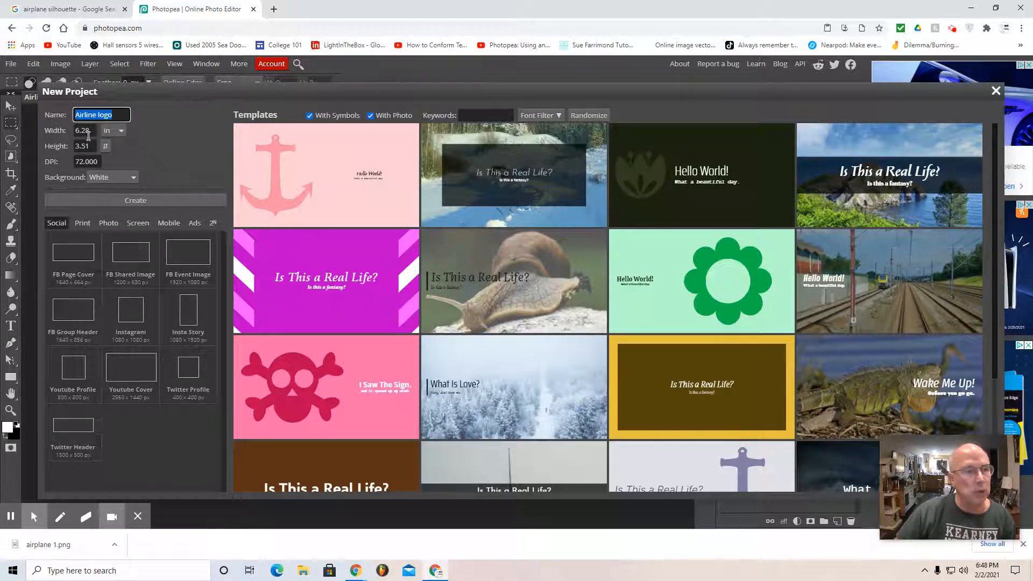
{"action": "left_click", "coordinate": [134, 202]}
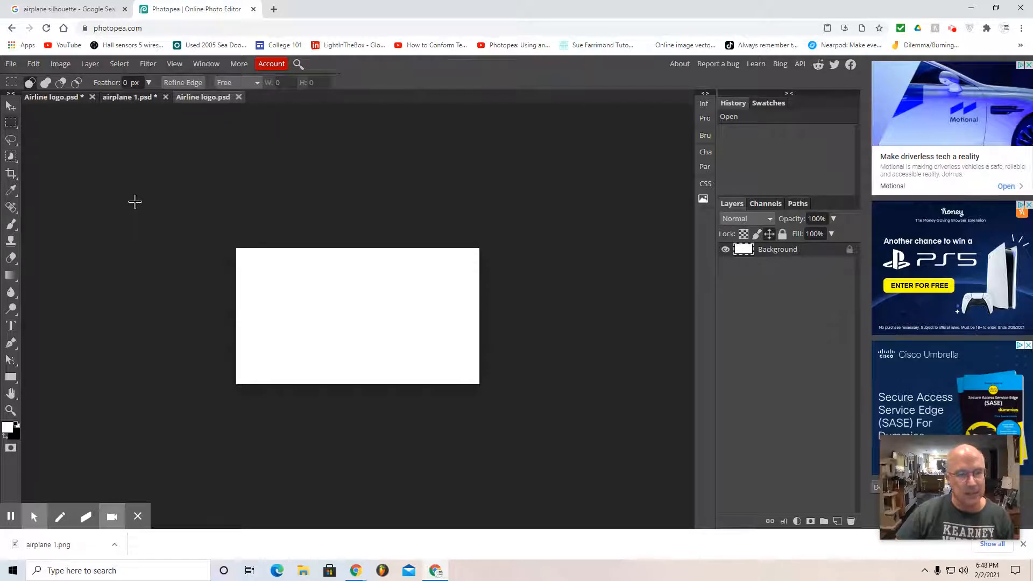
{"action": "left_click", "coordinate": [40, 65]}
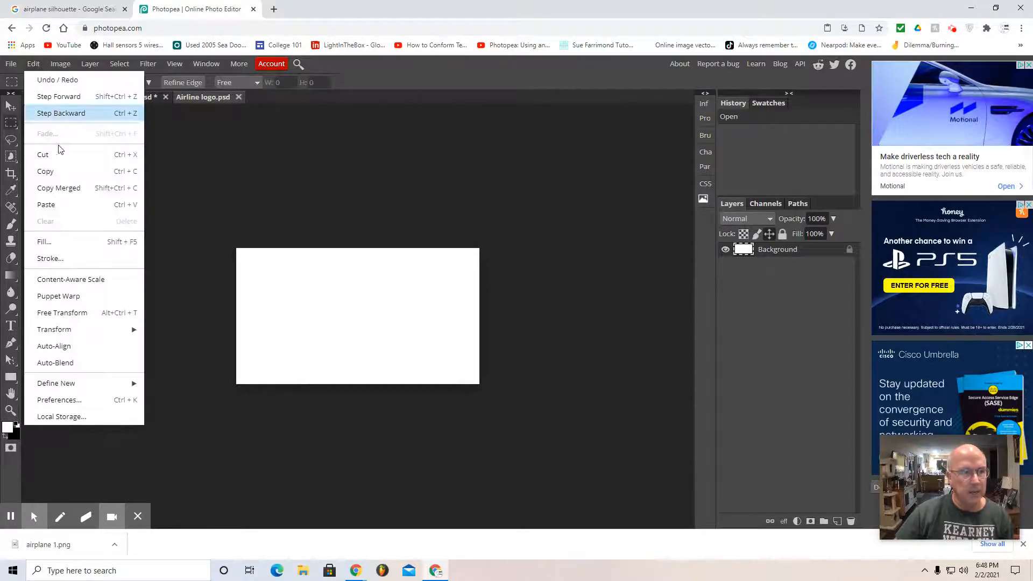
{"action": "left_click", "coordinate": [47, 203]}
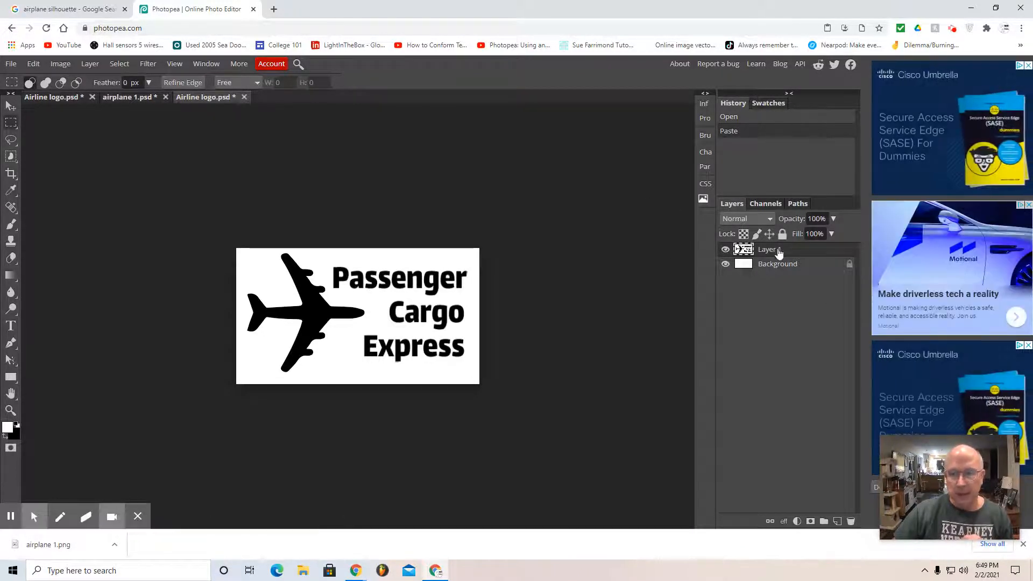
Step: Add a Stroke layer style to the pasted logo layer with position Inside and size 11 px
{"action": "left_click", "coordinate": [90, 64]}
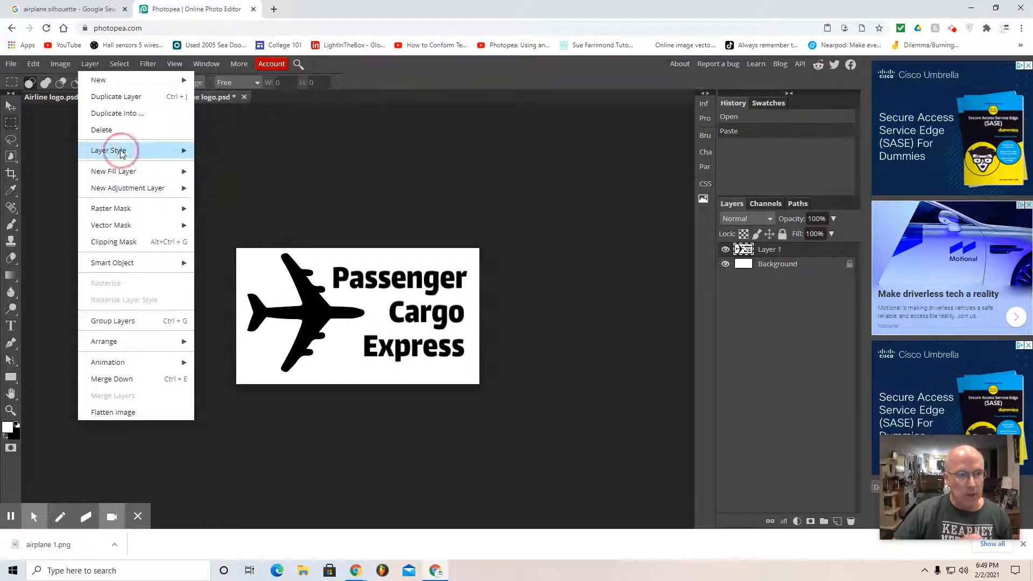
{"action": "mouse_move", "coordinate": [122, 153]}
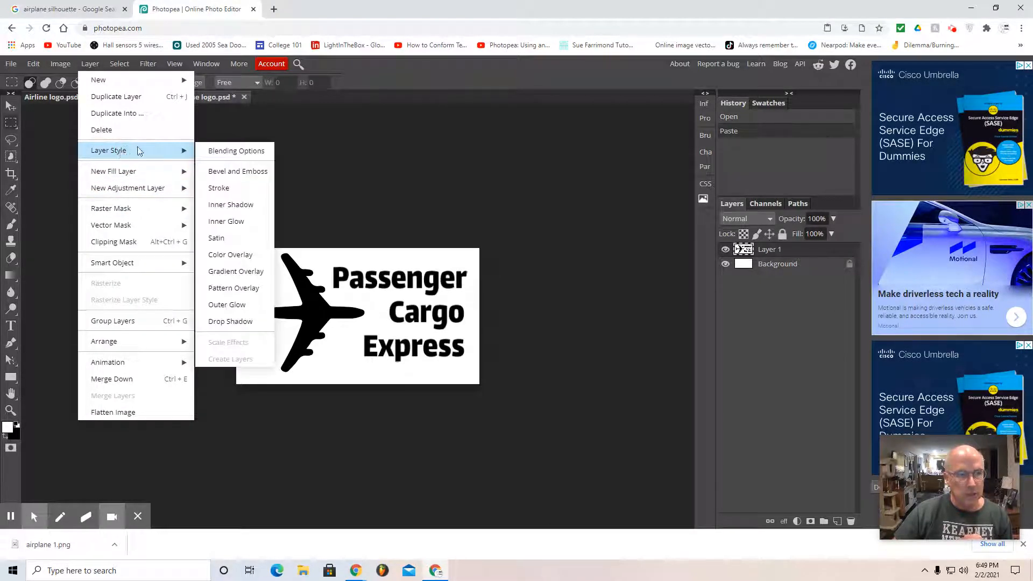
{"action": "left_click", "coordinate": [218, 191]}
{"action": "left_click_drag", "start_coordinate": [234, 150], "coordinate": [645, 155]}
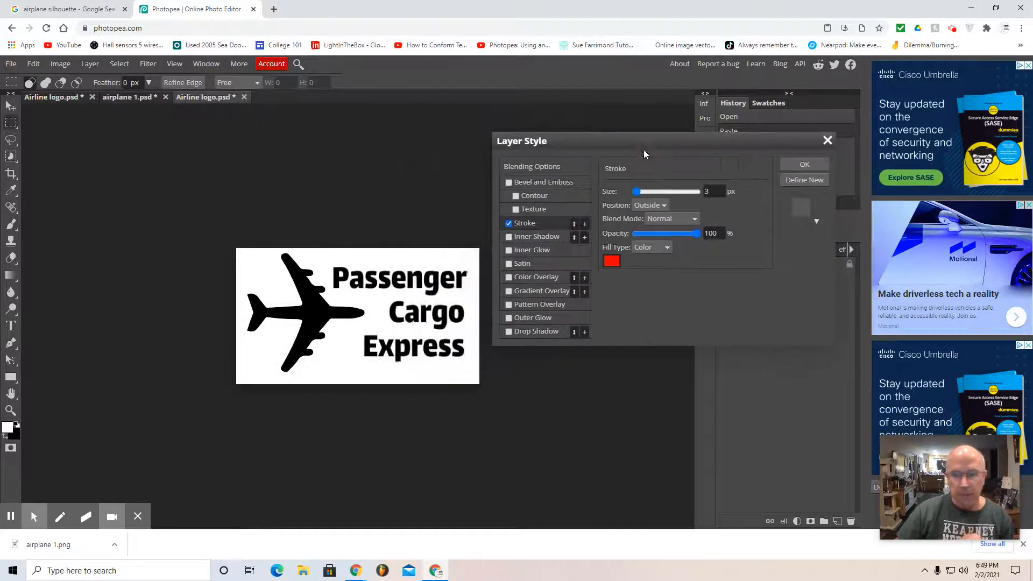
{"action": "left_click", "coordinate": [663, 207]}
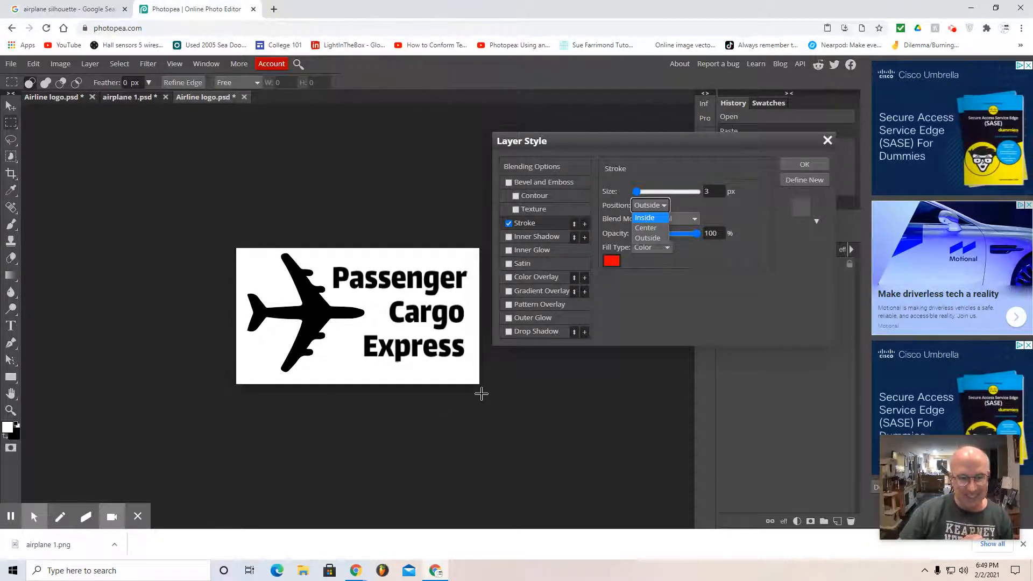
{"action": "left_click", "coordinate": [646, 218]}
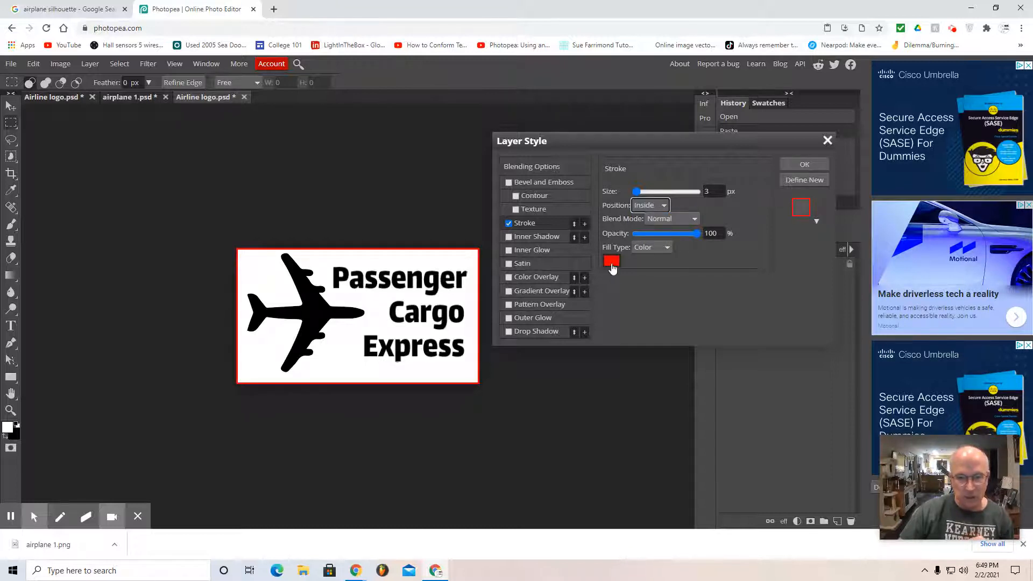
{"action": "left_click_drag", "start_coordinate": [636, 191], "coordinate": [640, 192]}
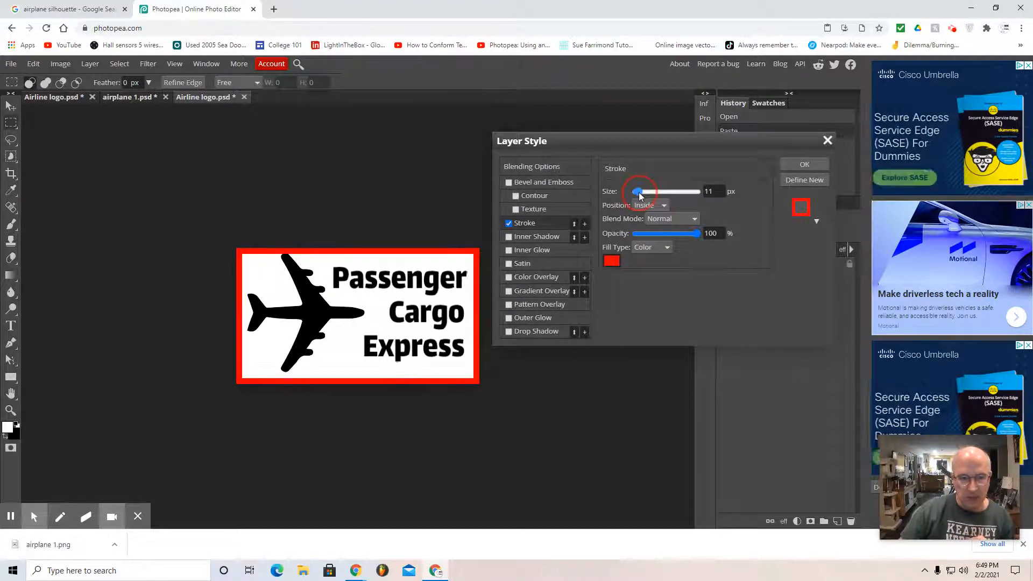
Step: Set the stroke colour to black (000000) and its size to 13 px, and apply the layer style
{"action": "left_click", "coordinate": [612, 261]}
{"action": "left_click_drag", "start_coordinate": [300, 351], "coordinate": [291, 383]}
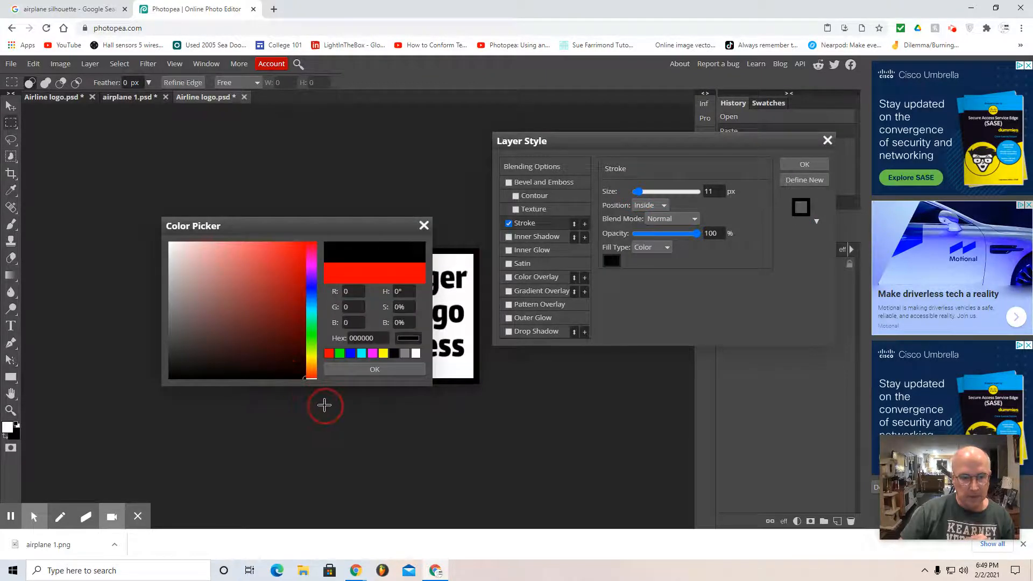
{"action": "left_click", "coordinate": [373, 370]}
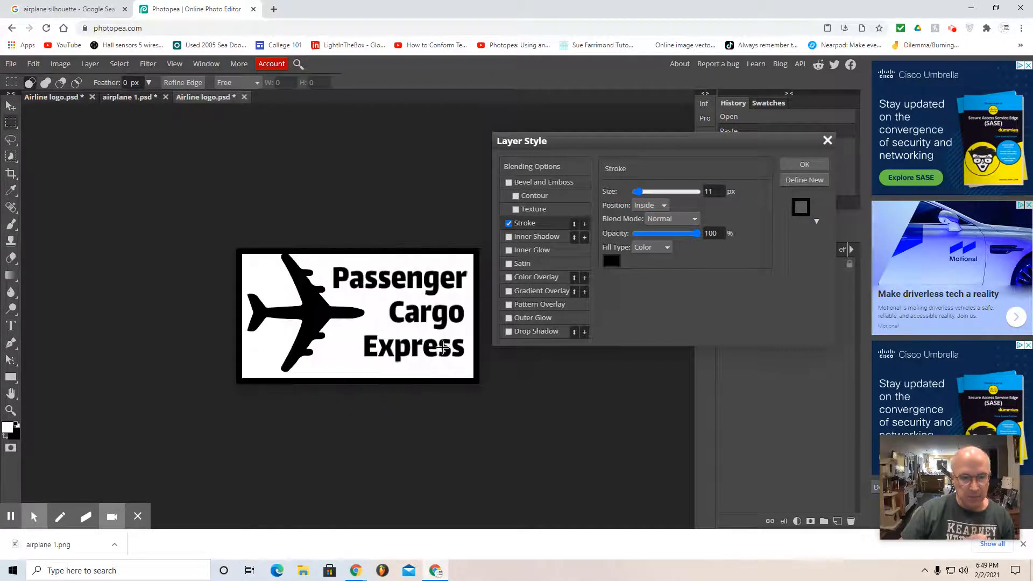
{"action": "left_click", "coordinate": [640, 196]}
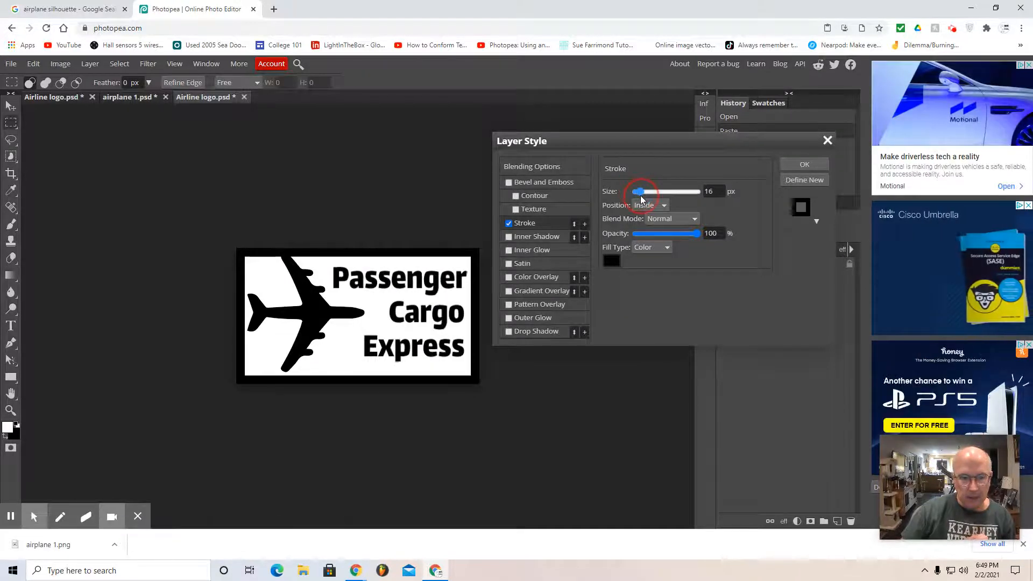
{"action": "left_click_drag", "start_coordinate": [641, 197], "coordinate": [637, 192]}
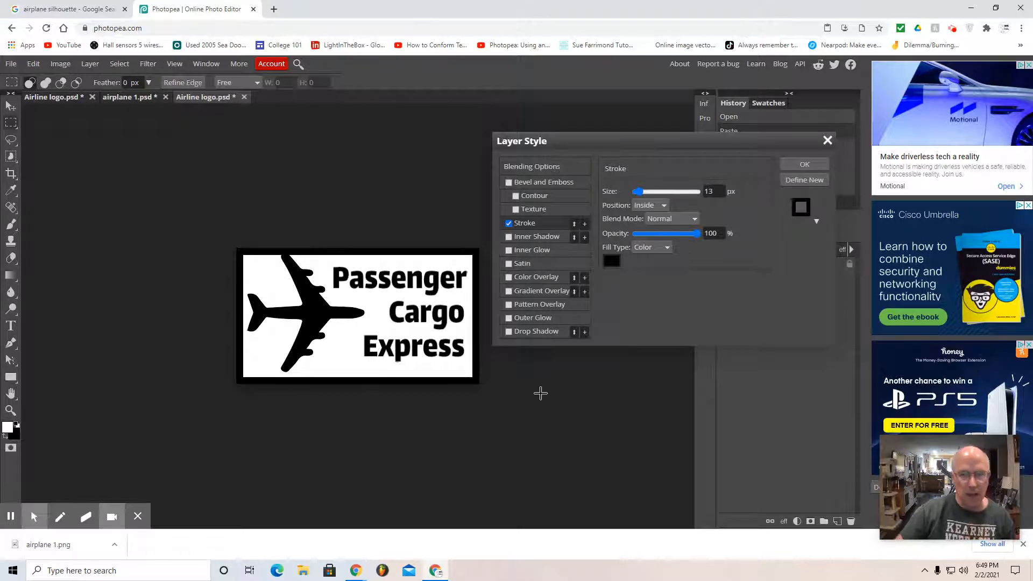
{"action": "left_click", "coordinate": [804, 164]}
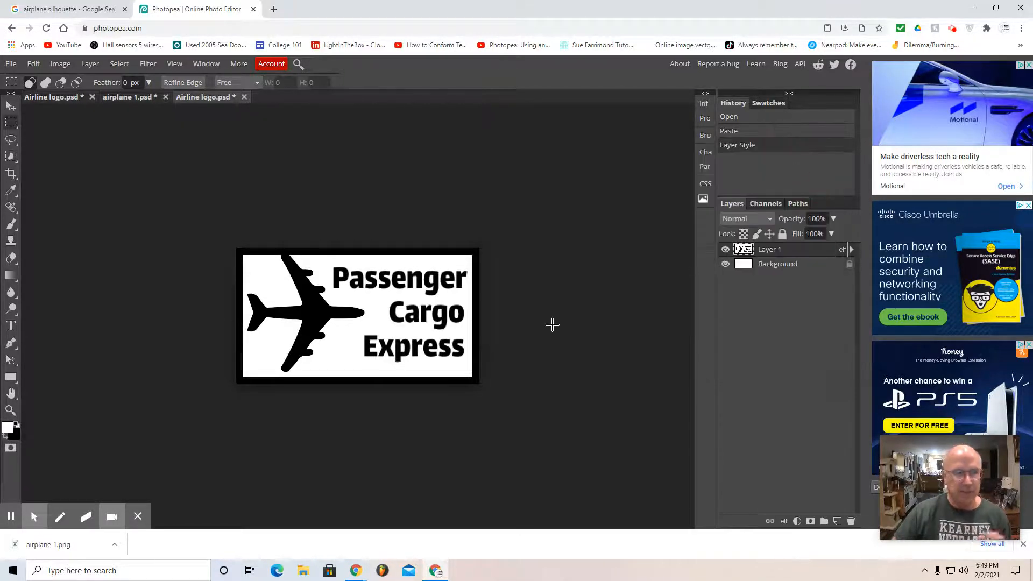
Step: Save the bordered logo as Airline logo.psd and export it as a 452 × 253 px PNG at 100% quality
{"action": "left_click", "coordinate": [12, 68]}
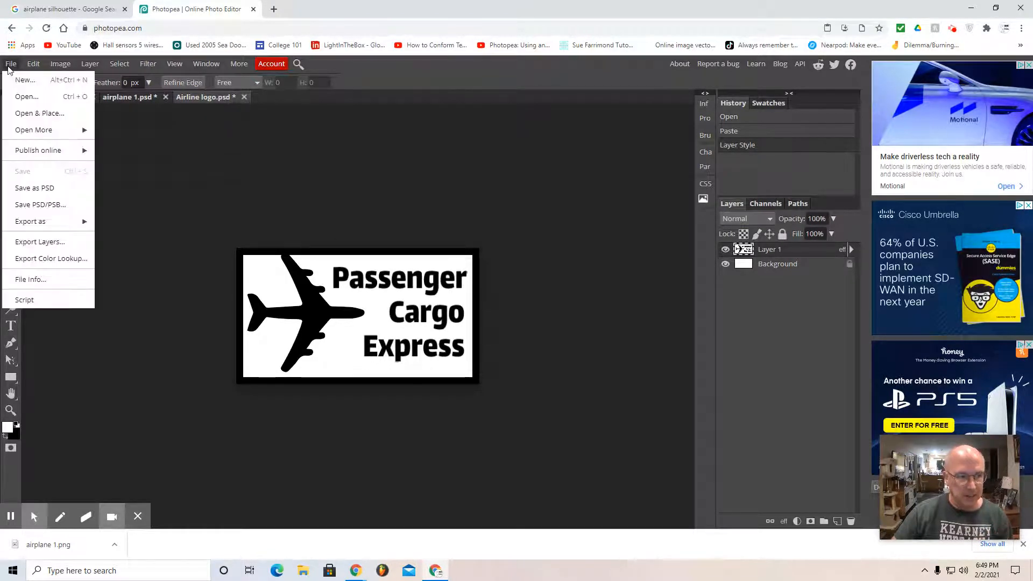
{"action": "left_click", "coordinate": [37, 192]}
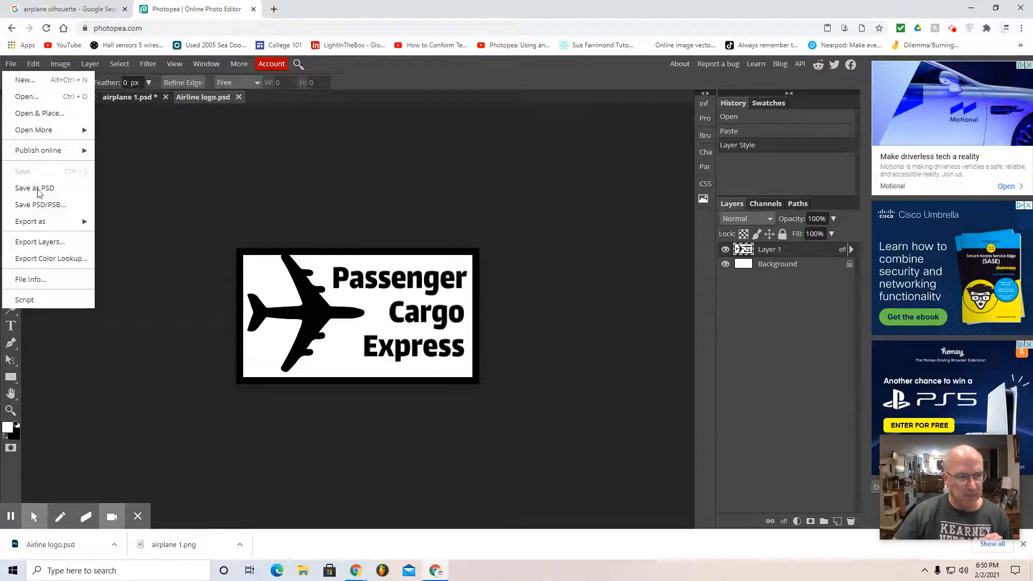
{"action": "mouse_move", "coordinate": [43, 222]}
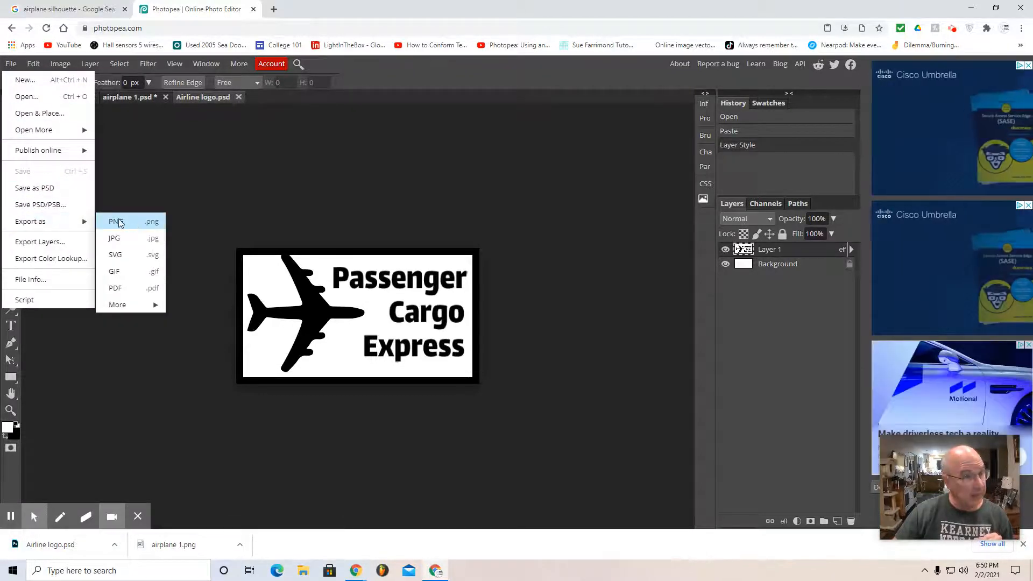
{"action": "left_click", "coordinate": [133, 224]}
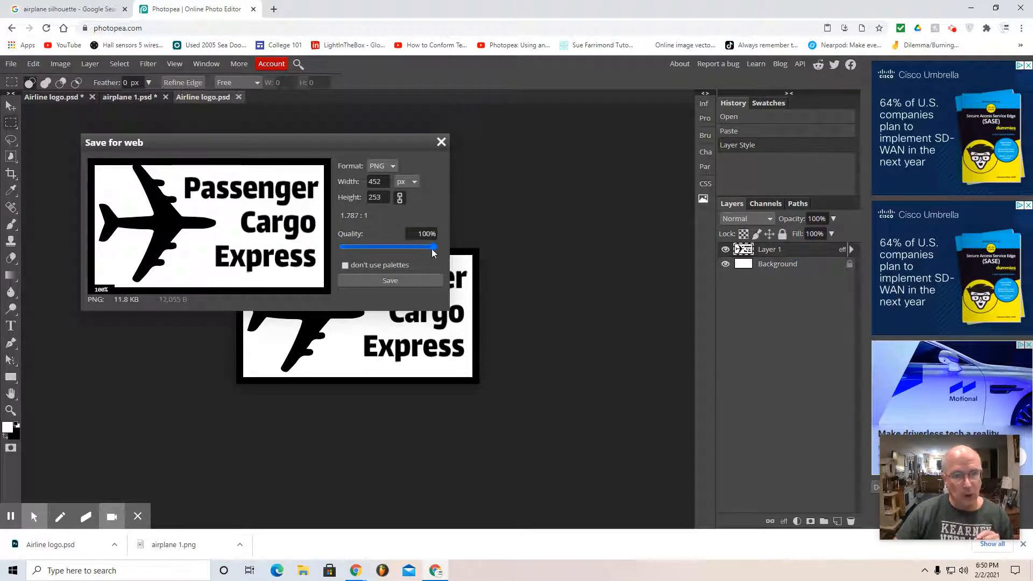
{"action": "left_click", "coordinate": [394, 279]}
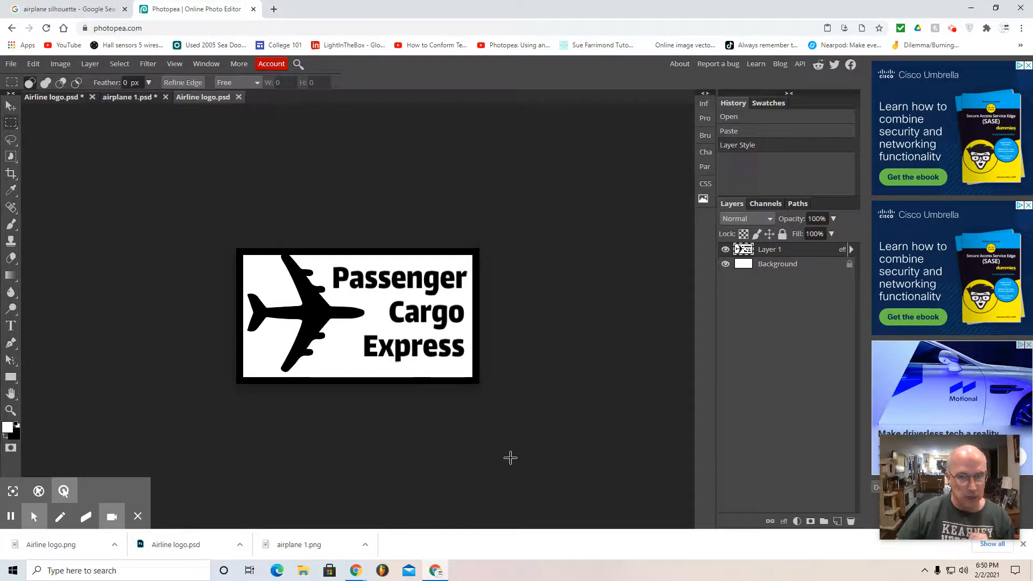
{"action": "left_click", "coordinate": [953, 30]}
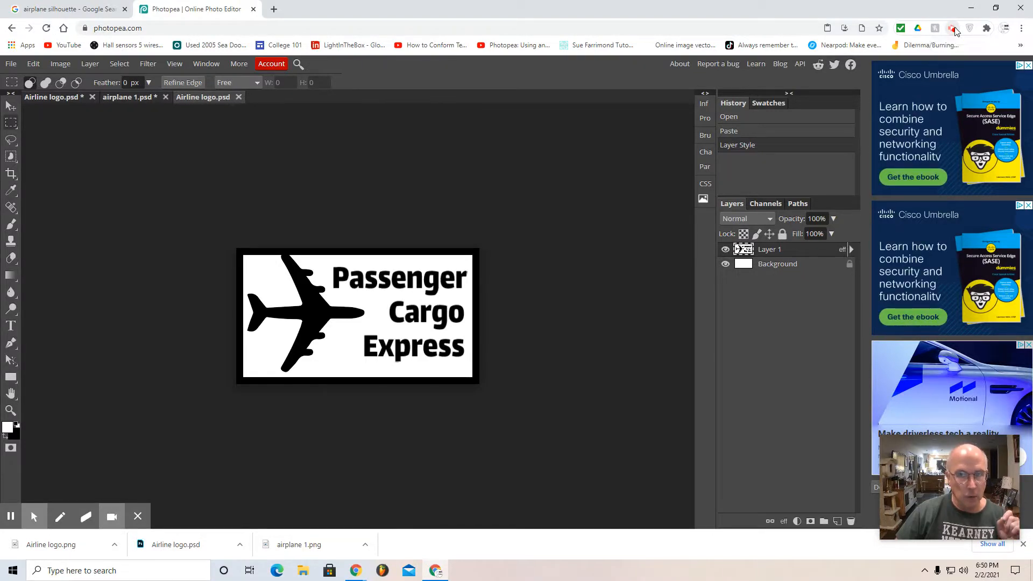